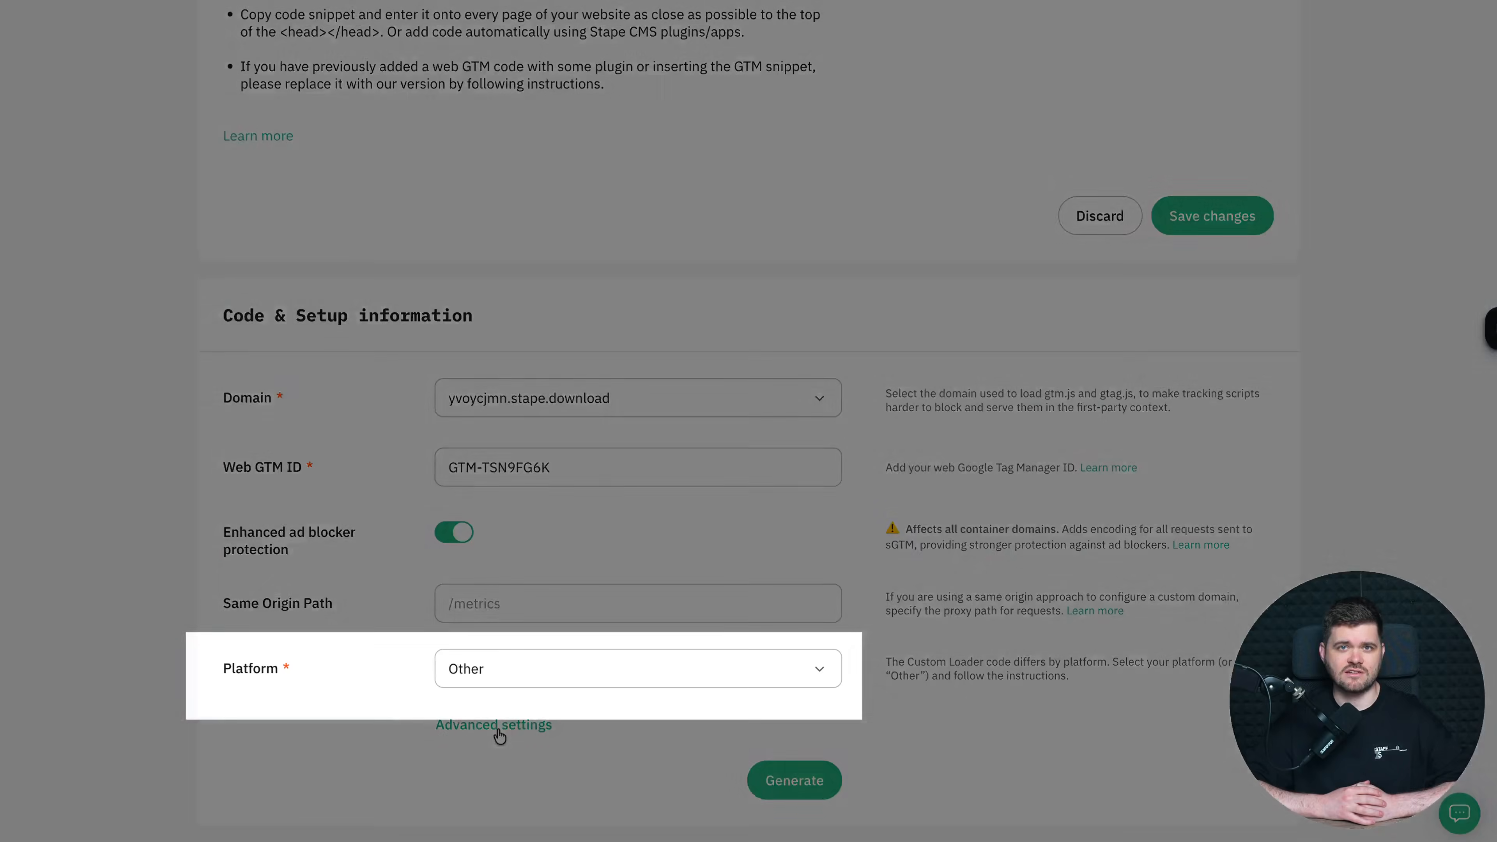
- Generate the Custom Loader head and body snippets for container GTM-TSN9FG6K using the advanced settings
click(495, 724)
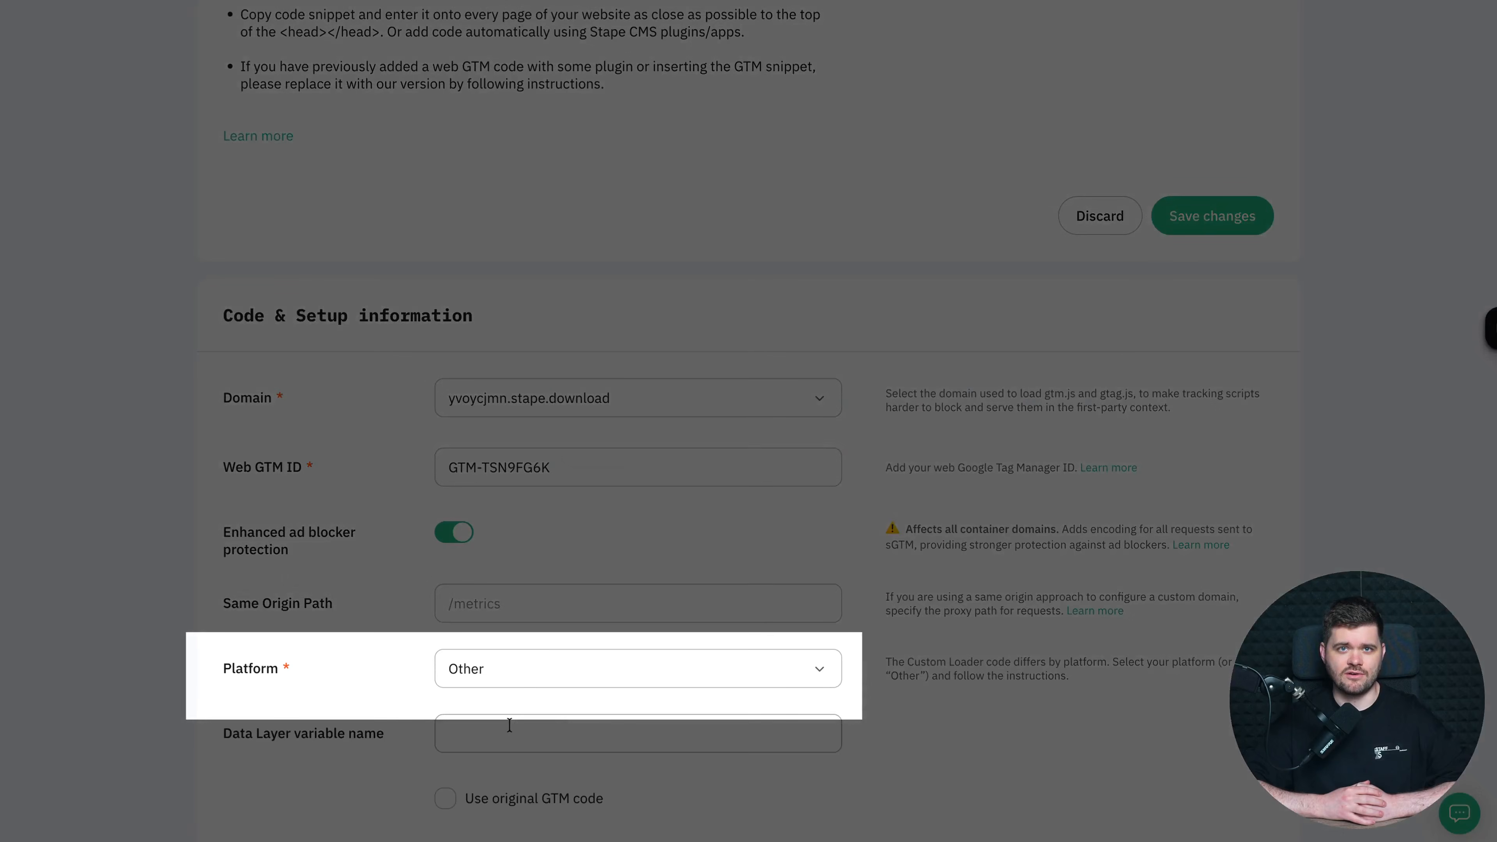
scroll(412, 649, down, 1)
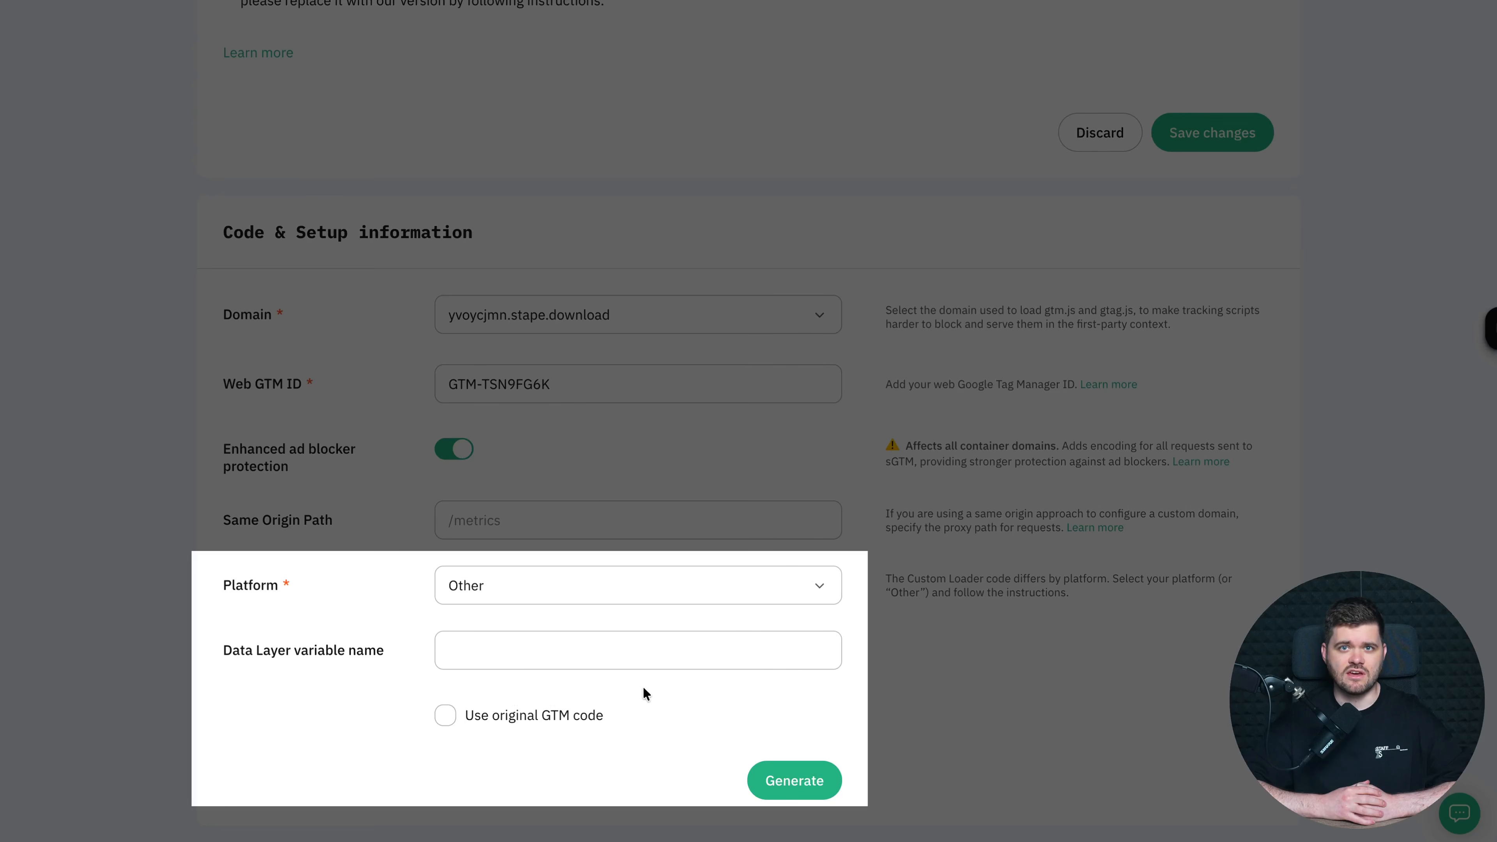
click(805, 782)
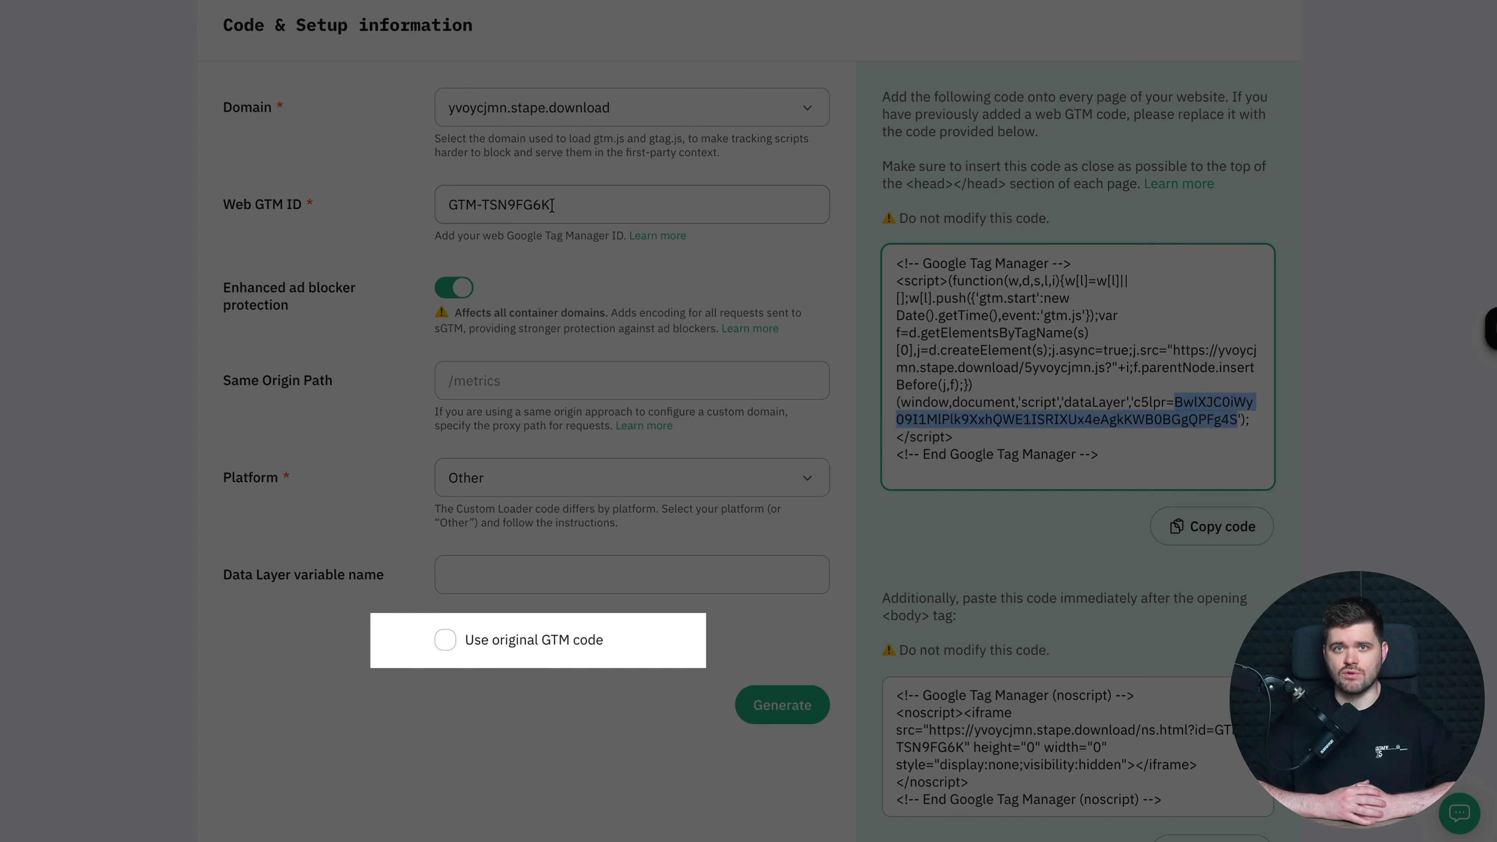
- Regenerate the snippet with Use original GTM code to compare its gtm.js path and GTM-TSN9FG6K ID
click(976, 499)
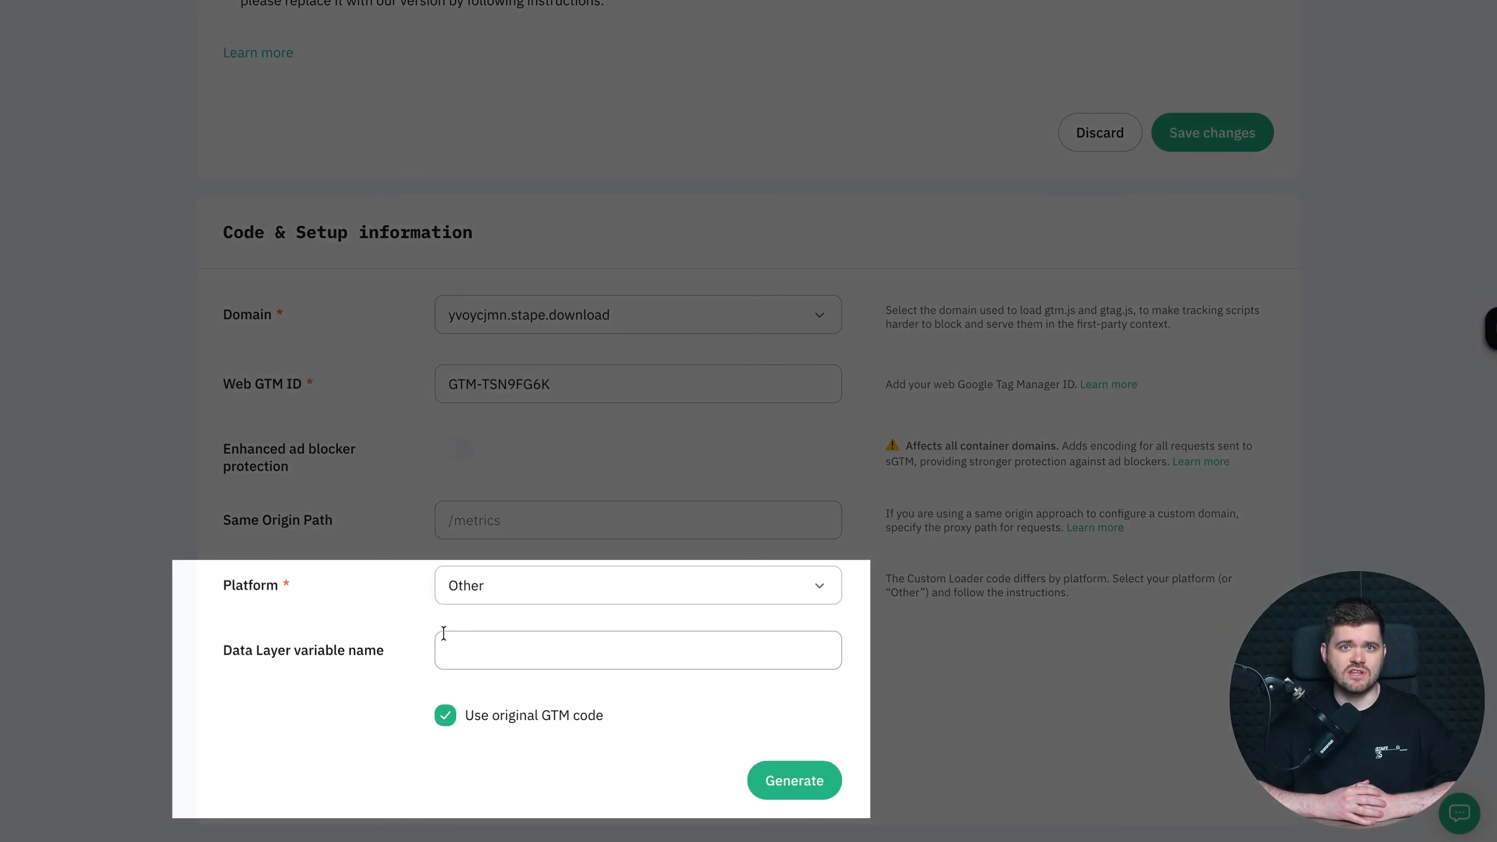
click(812, 782)
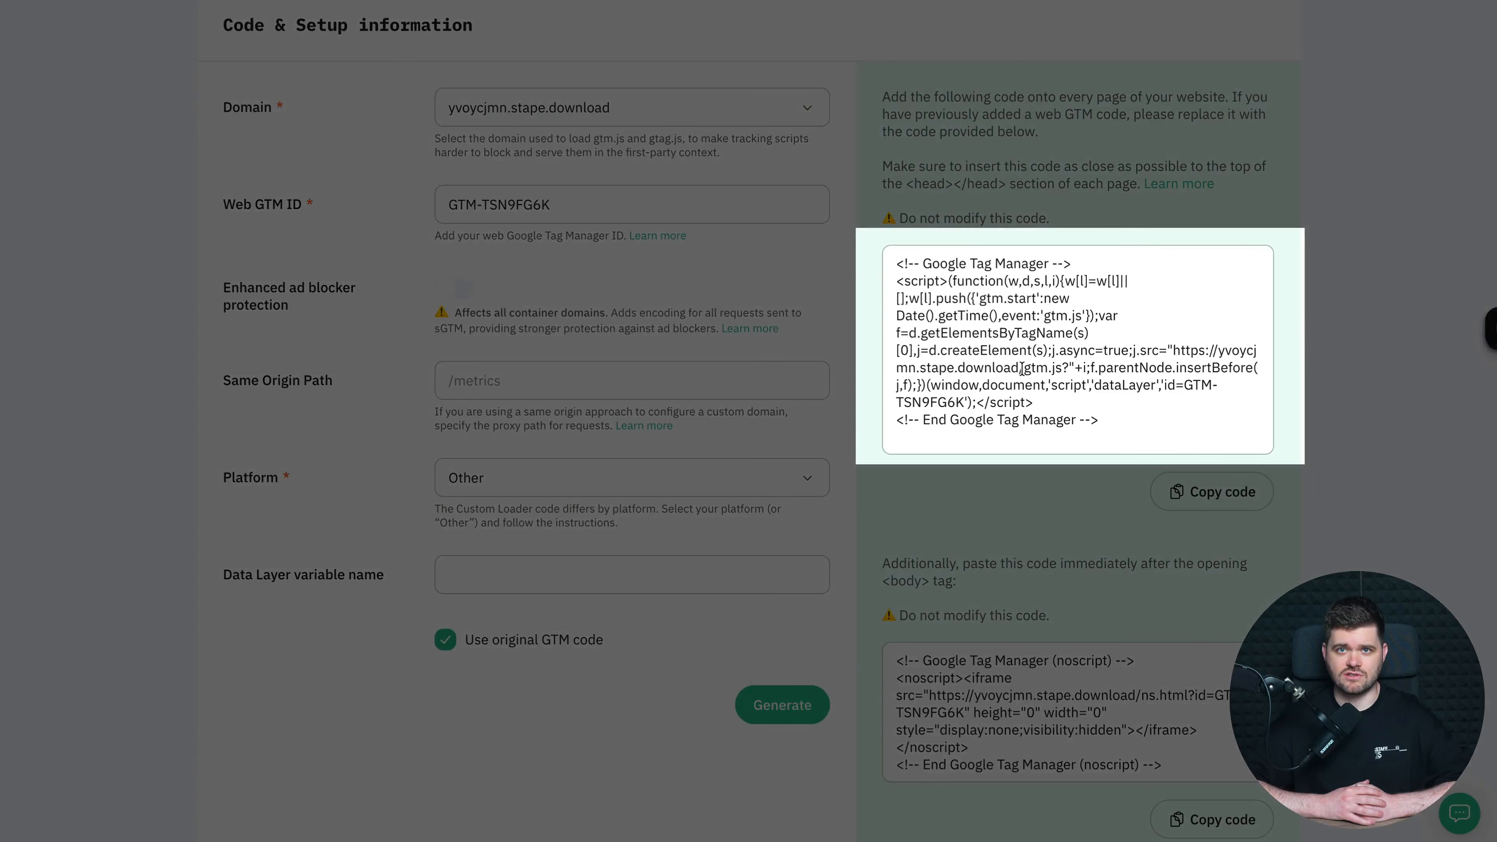
drag(1022, 368, 1068, 372)
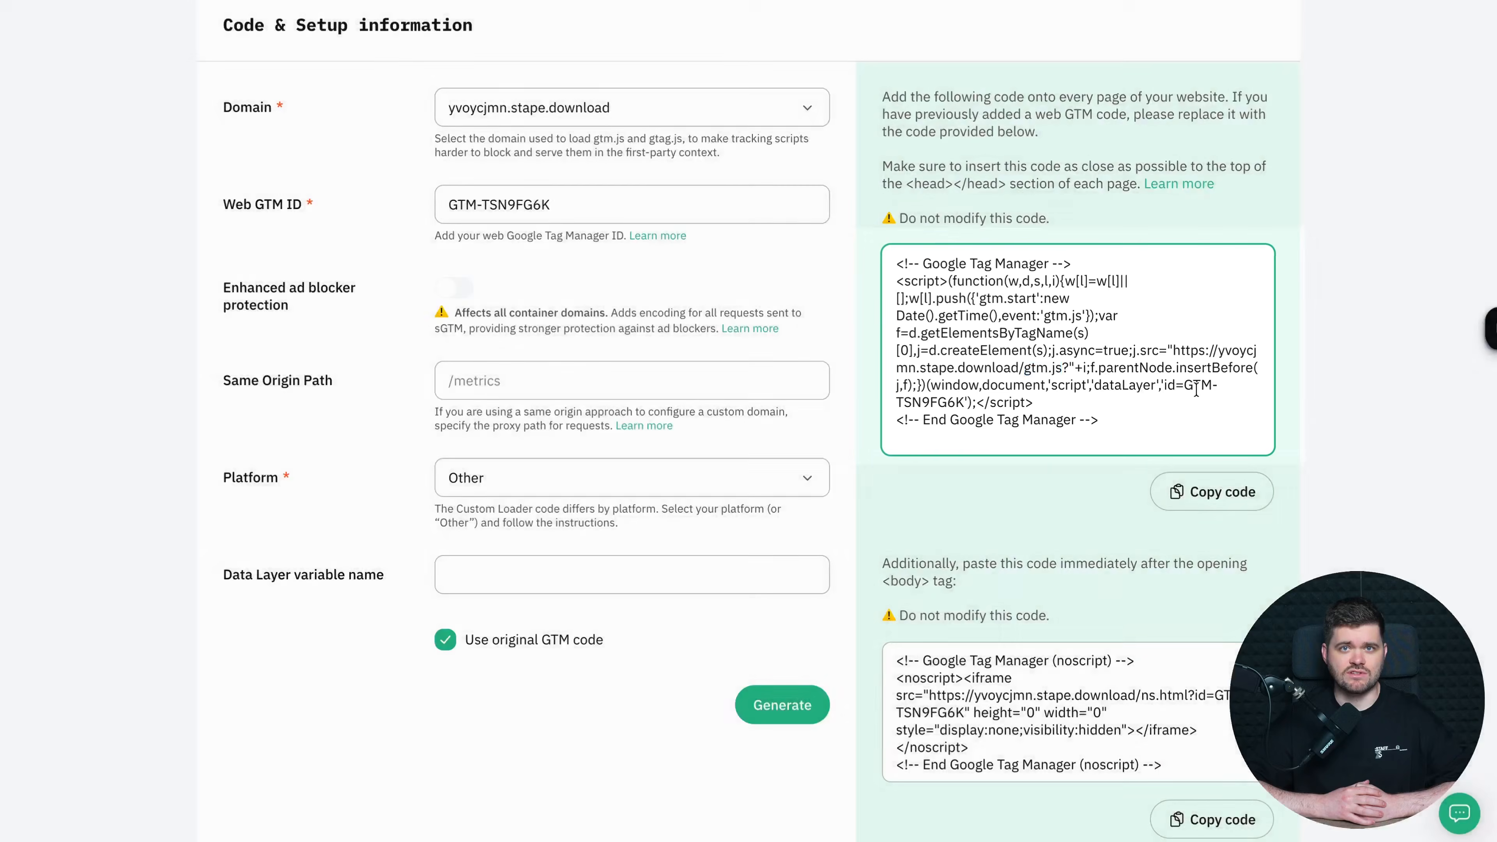
drag(1184, 384, 964, 403)
click(1006, 449)
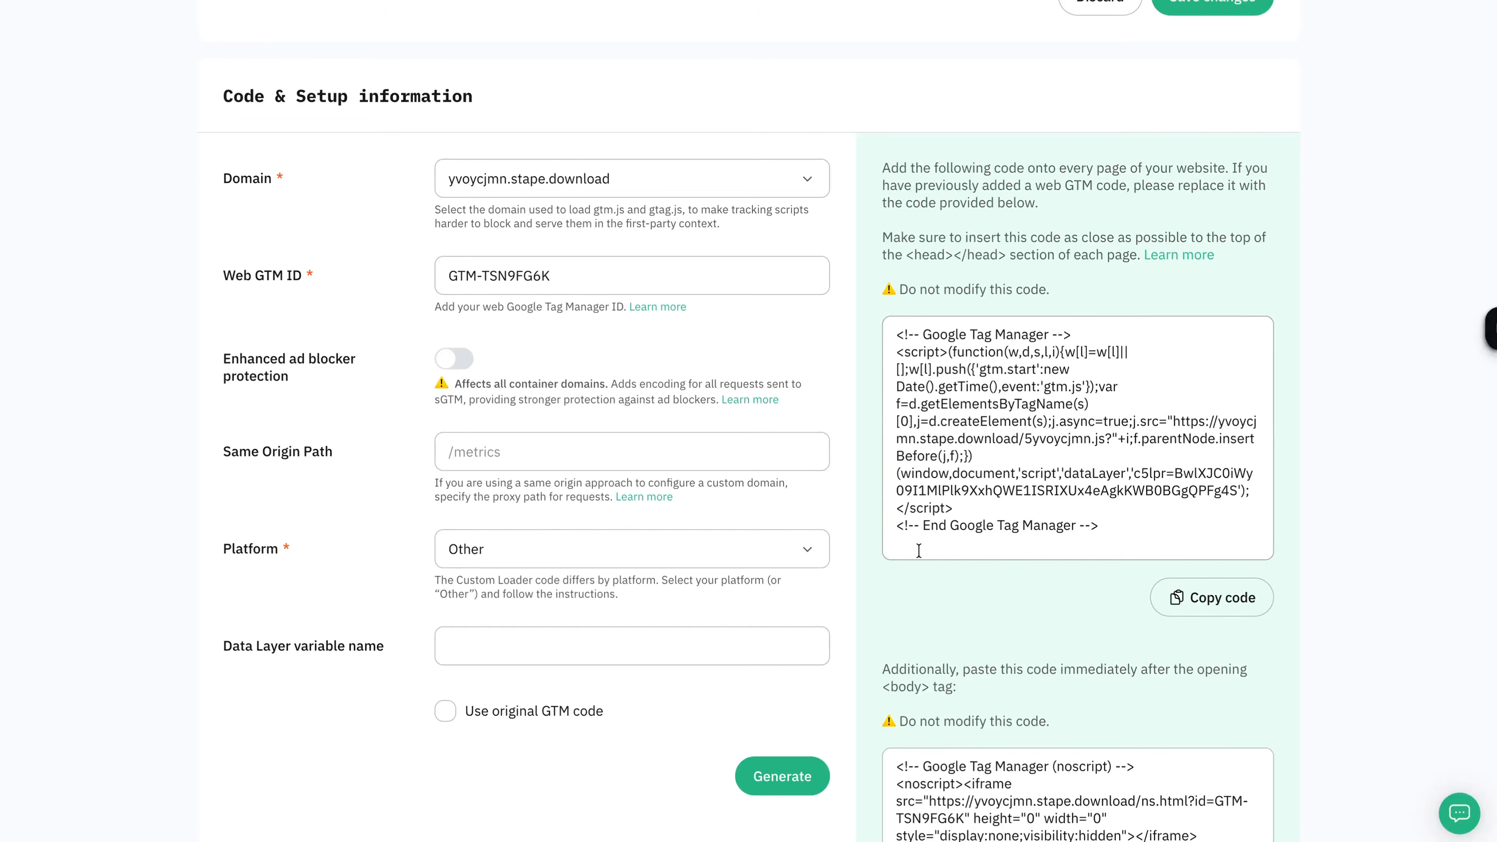
- Set the Custom Loader platform to Shopify and generate the Shopify setup instructions
click(804, 561)
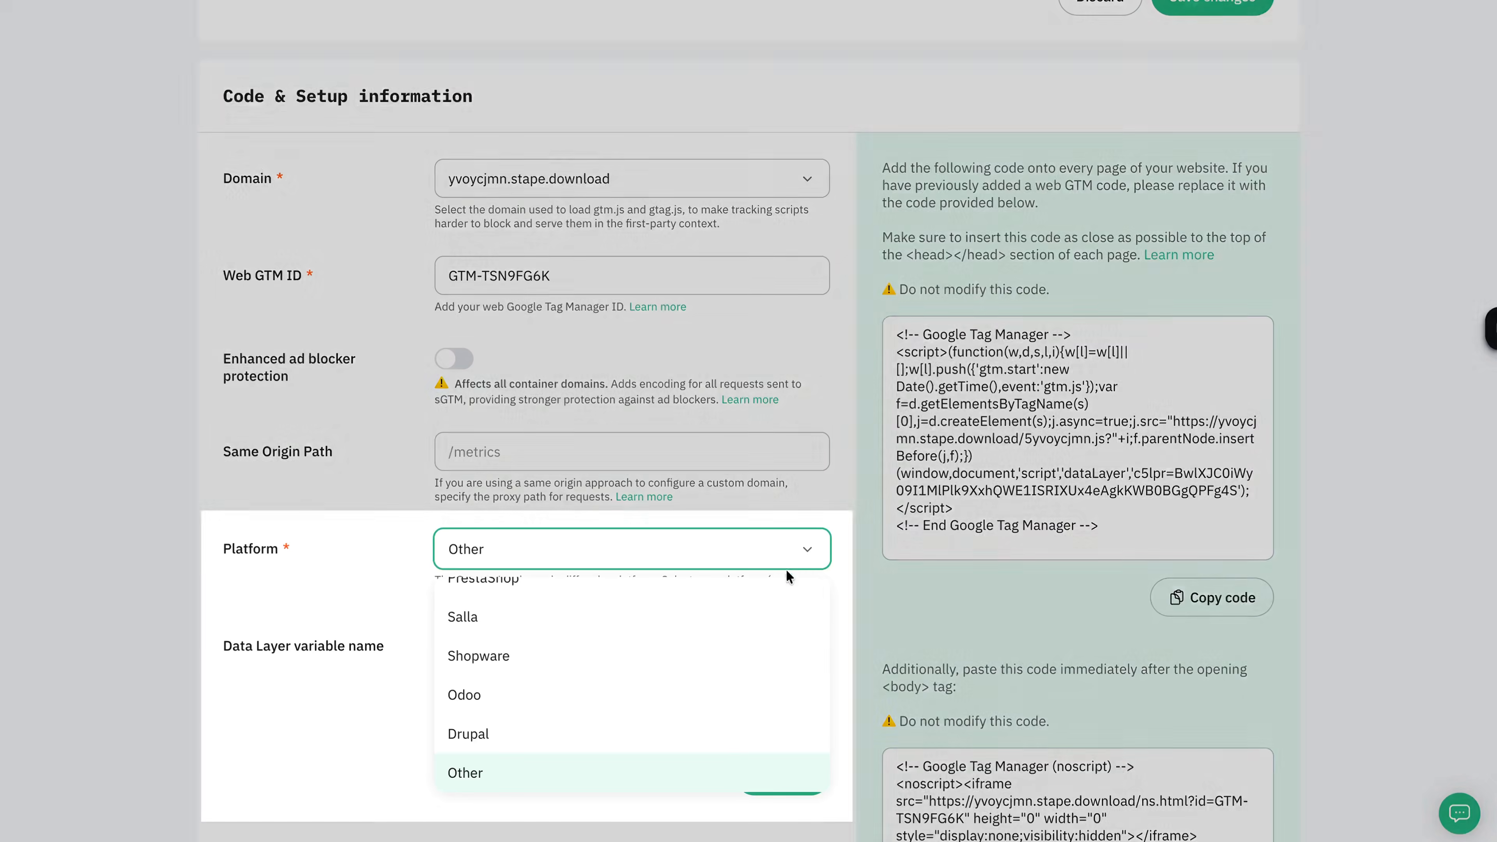
scroll(767, 609, up, 5)
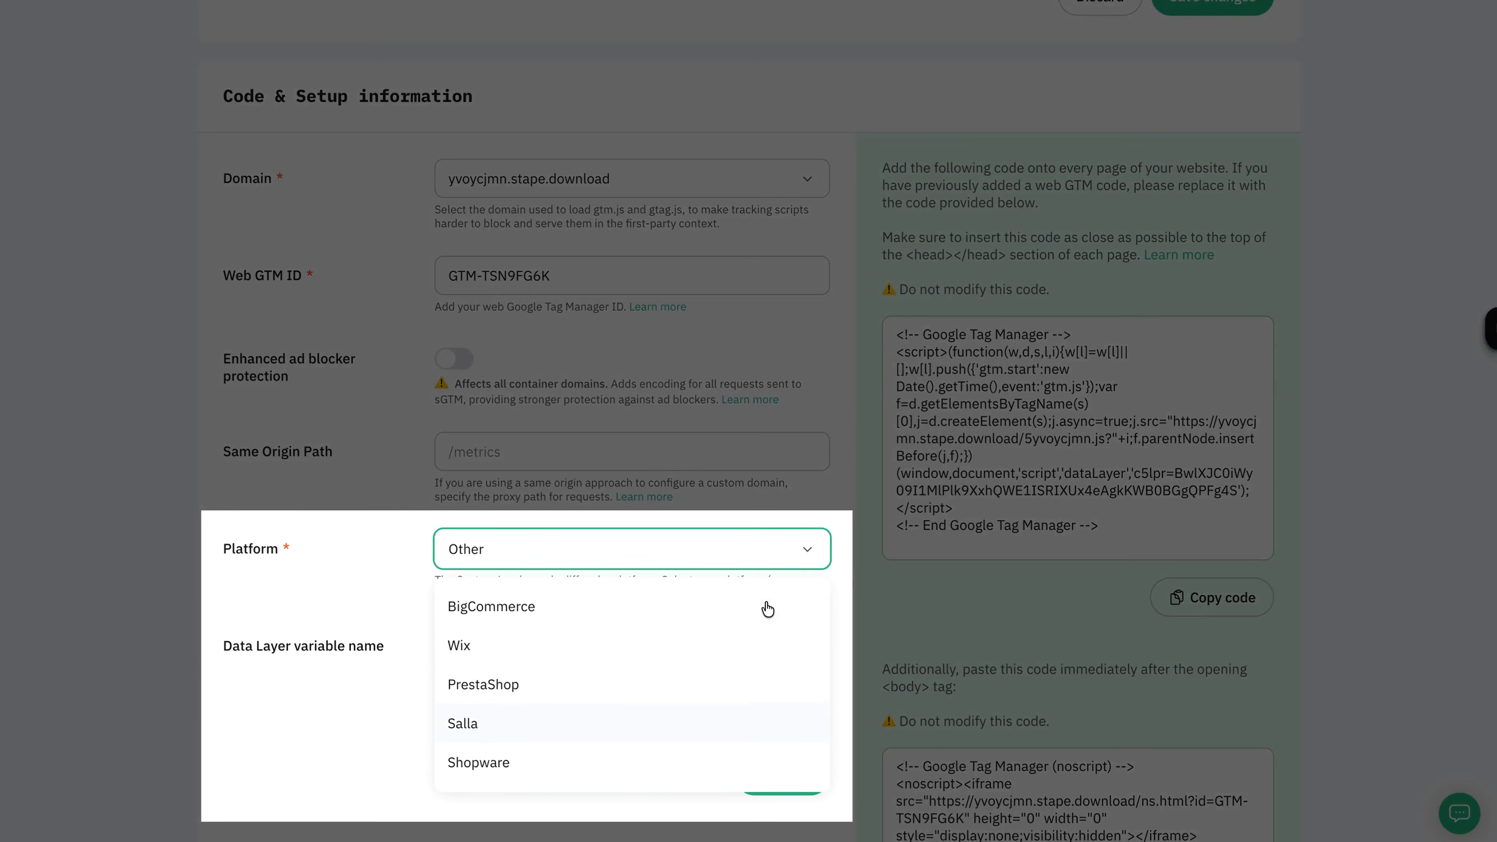
scroll(768, 609, up, 1)
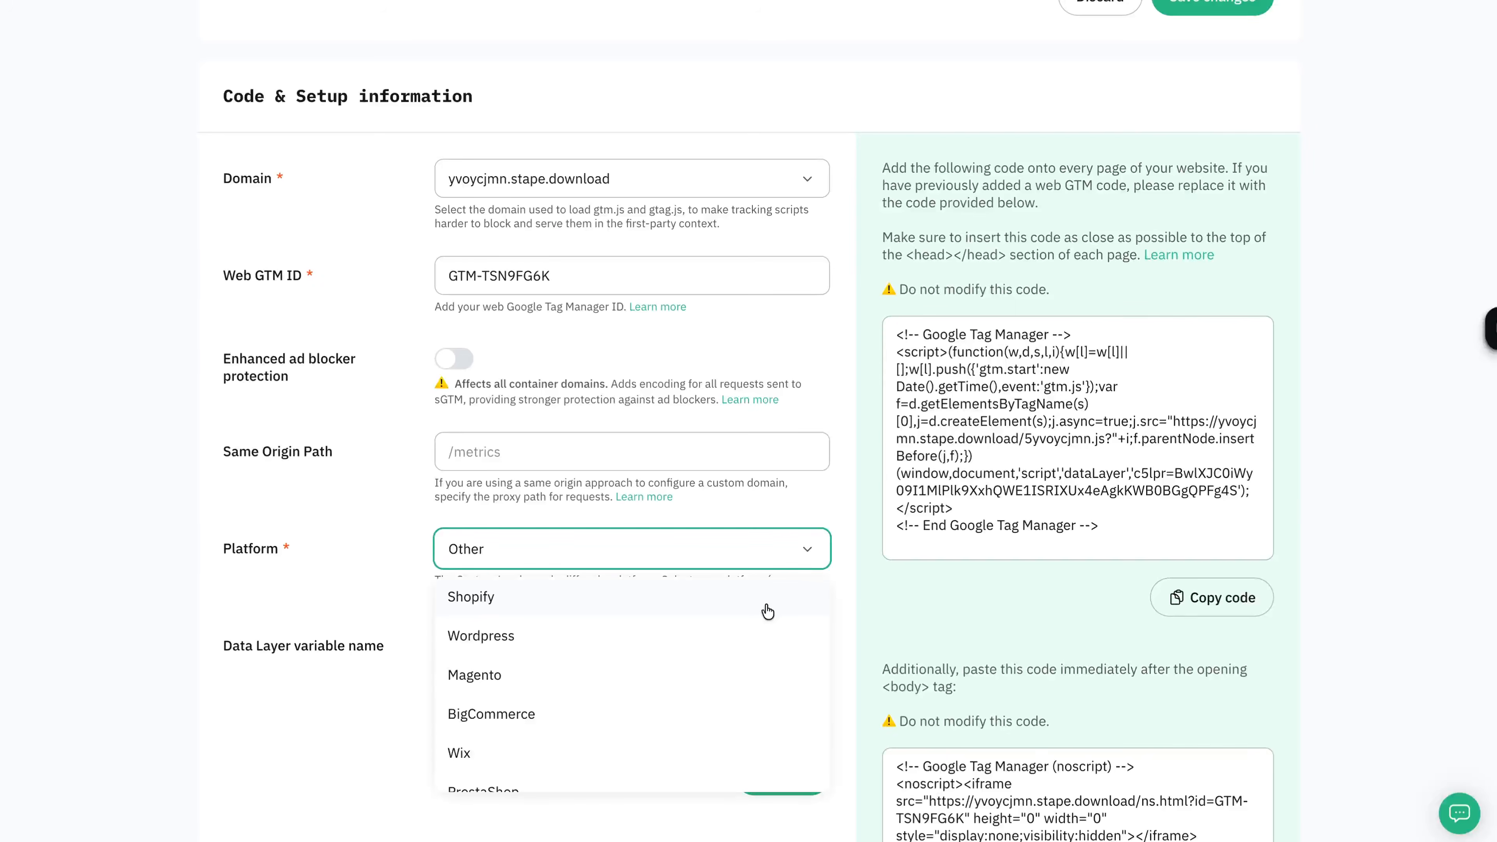
click(762, 602)
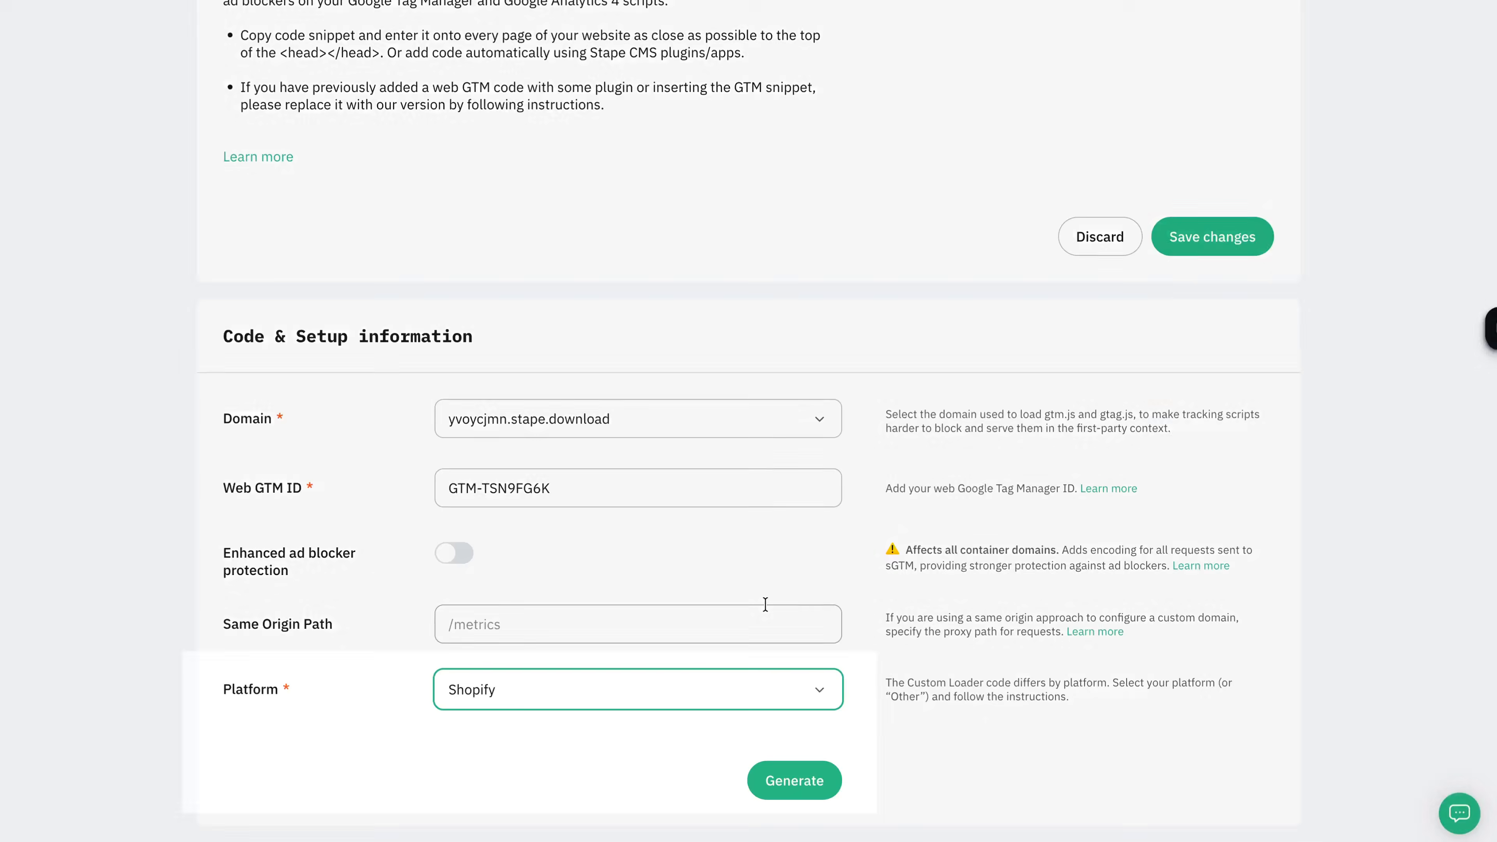
click(821, 778)
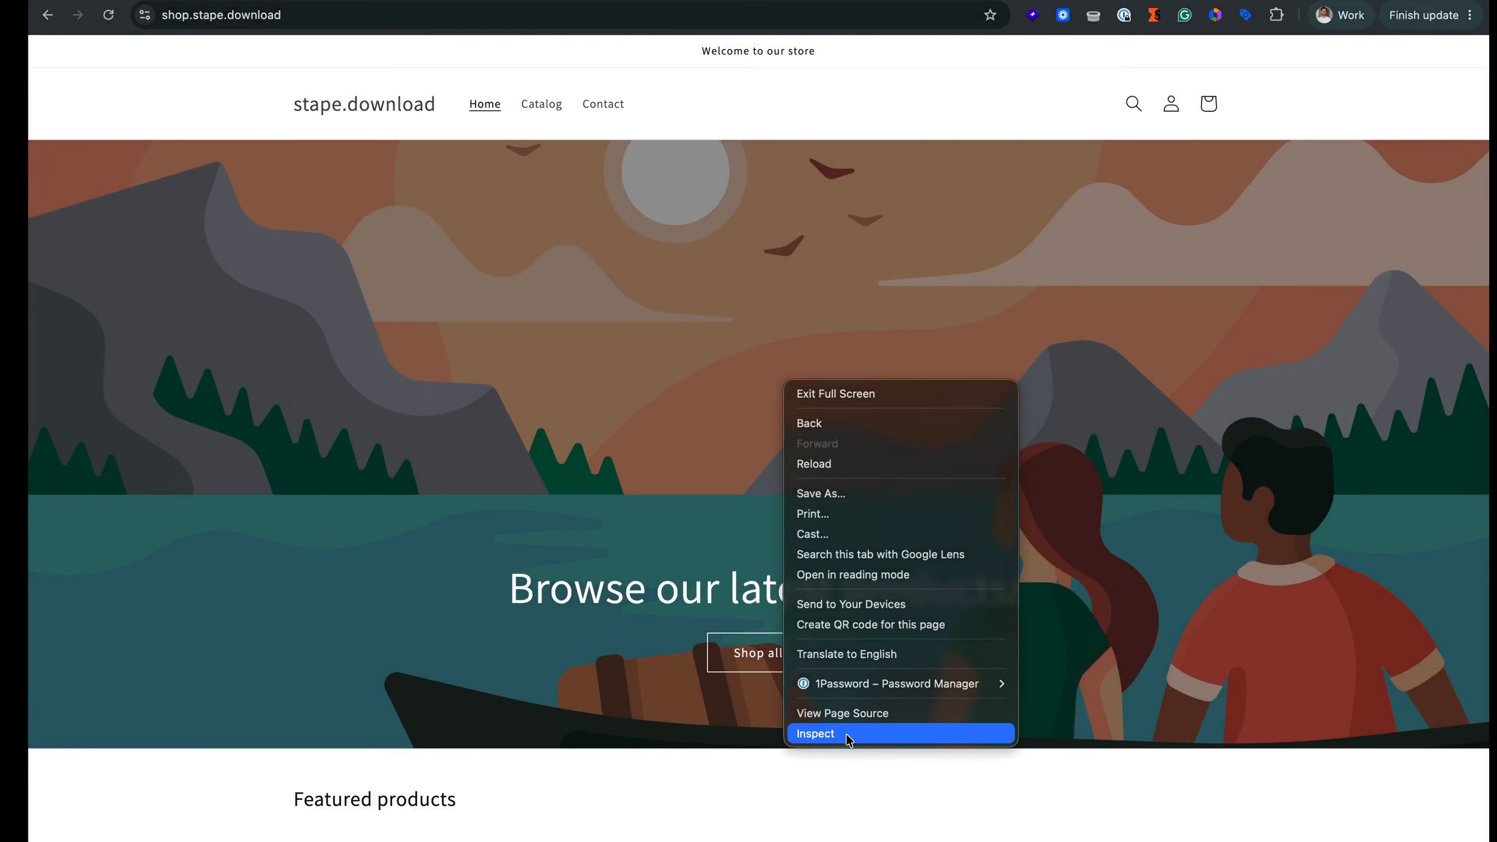
click(851, 738)
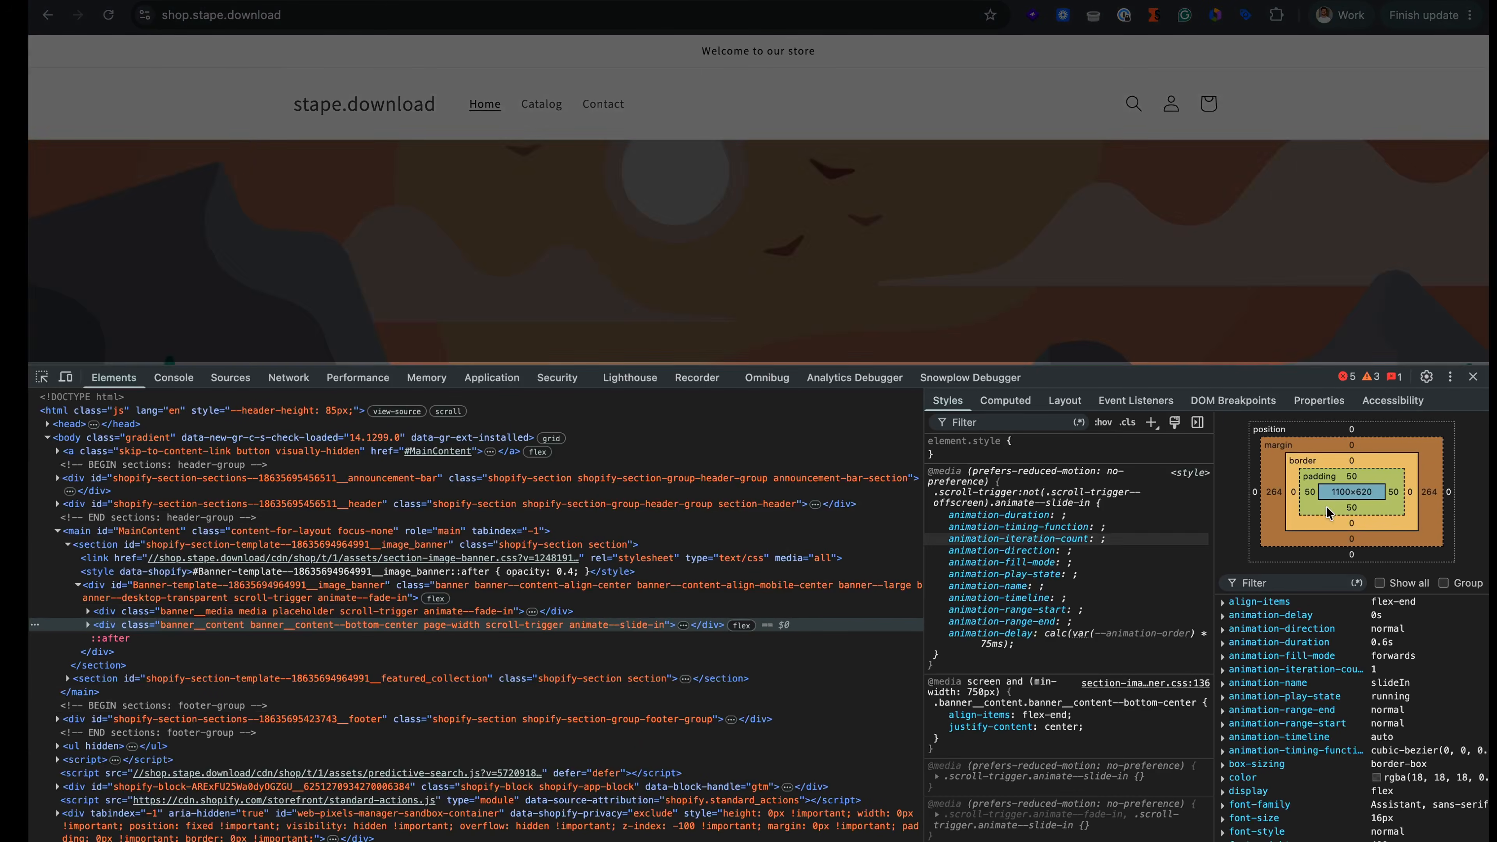
click(1473, 379)
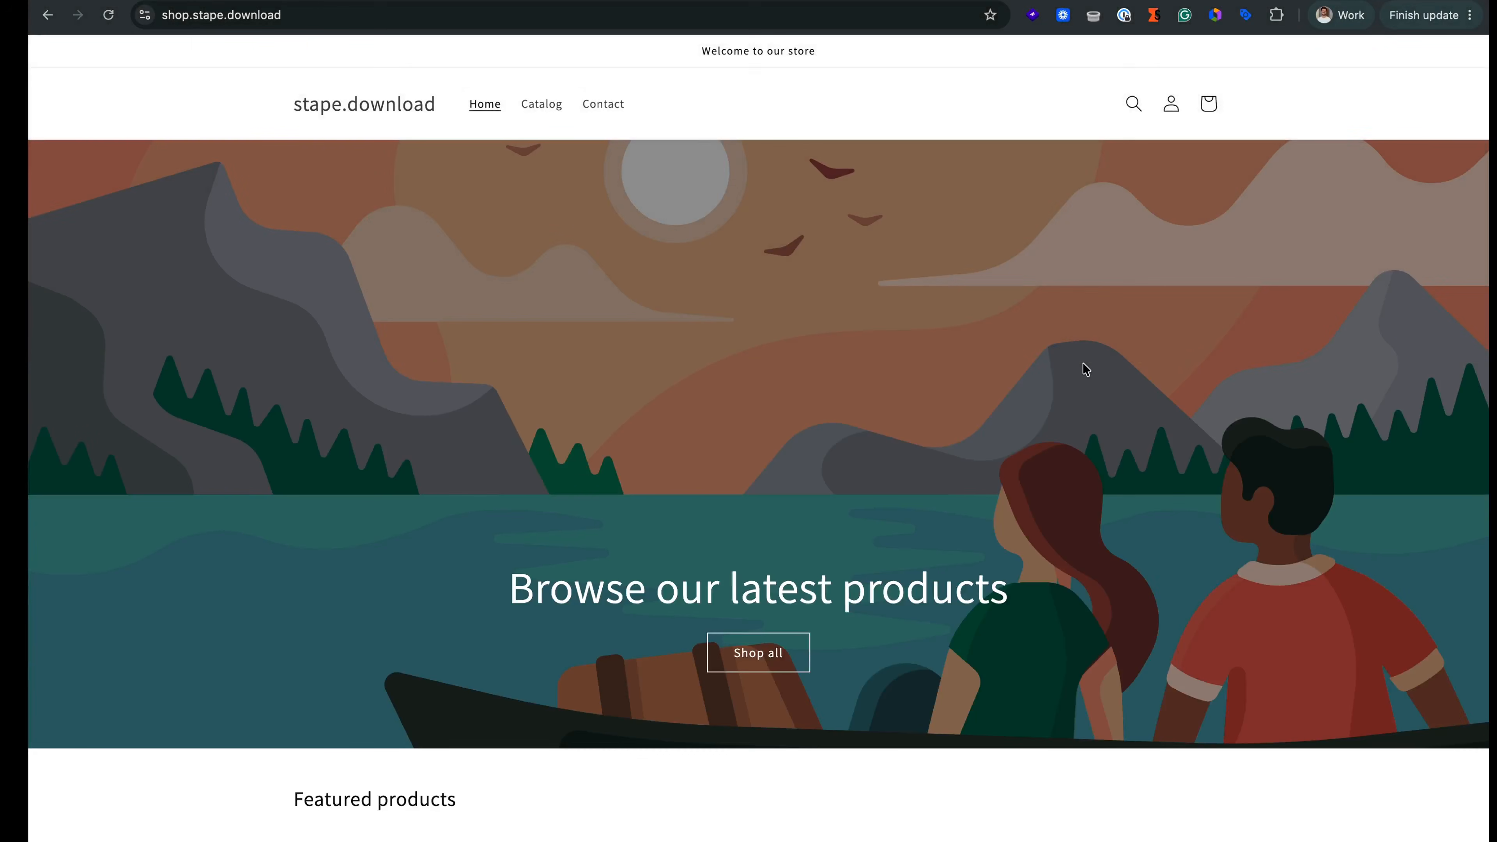
key(super+alt+i)
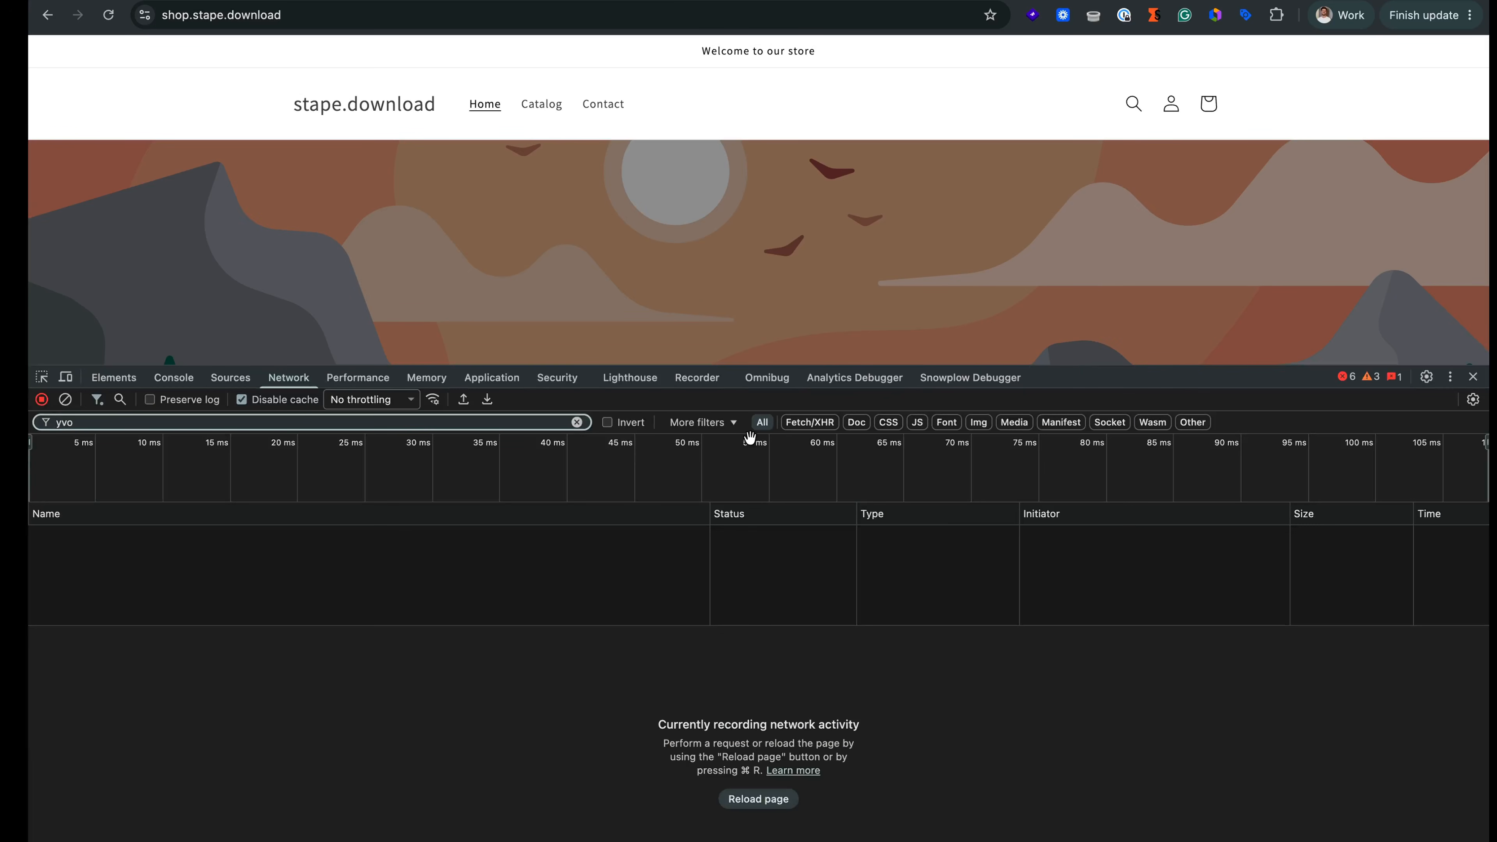
click(577, 423)
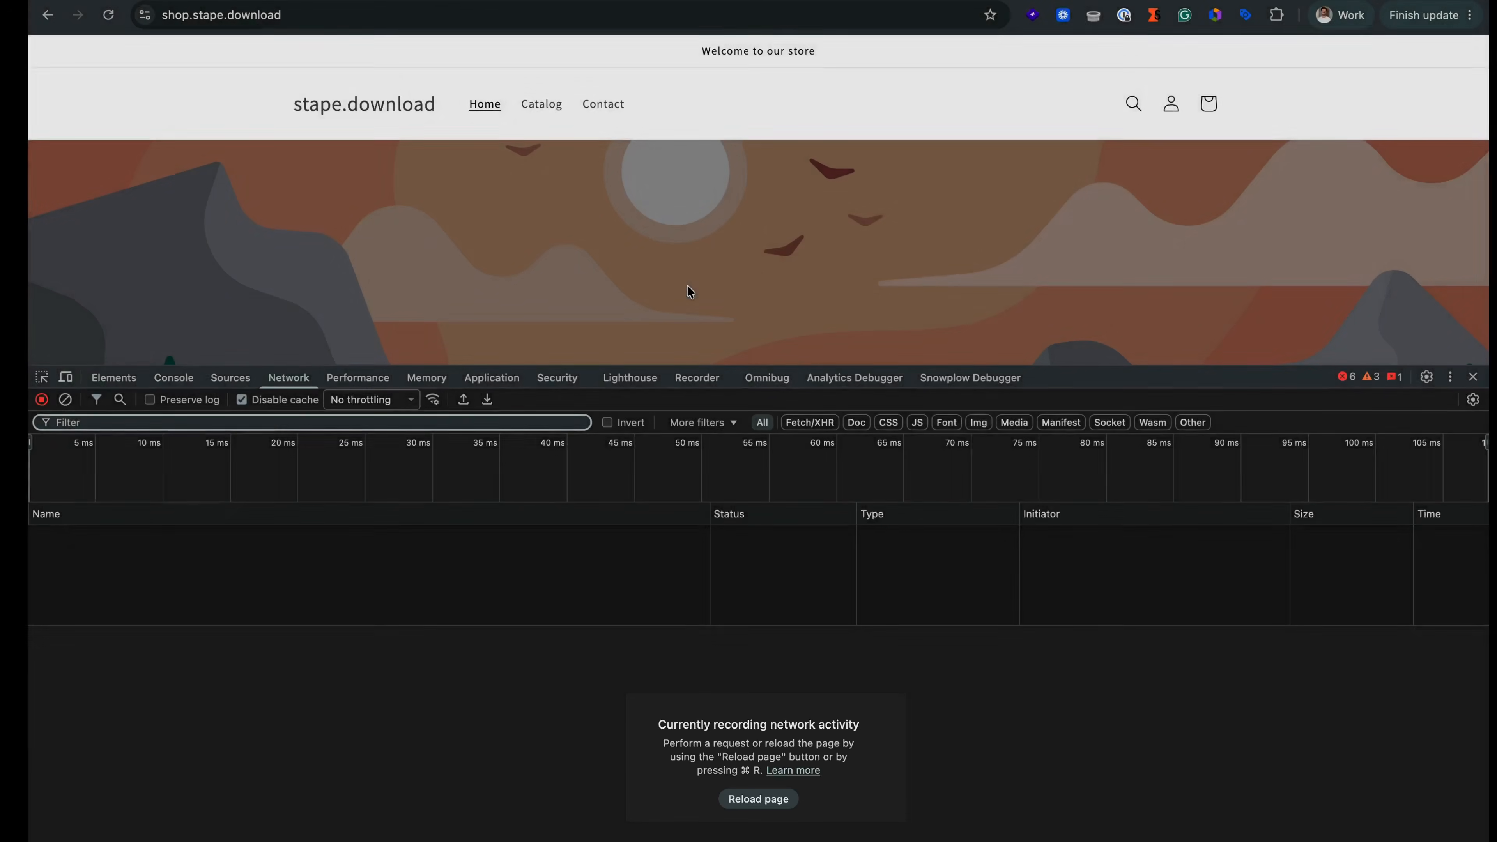
key(super+r)
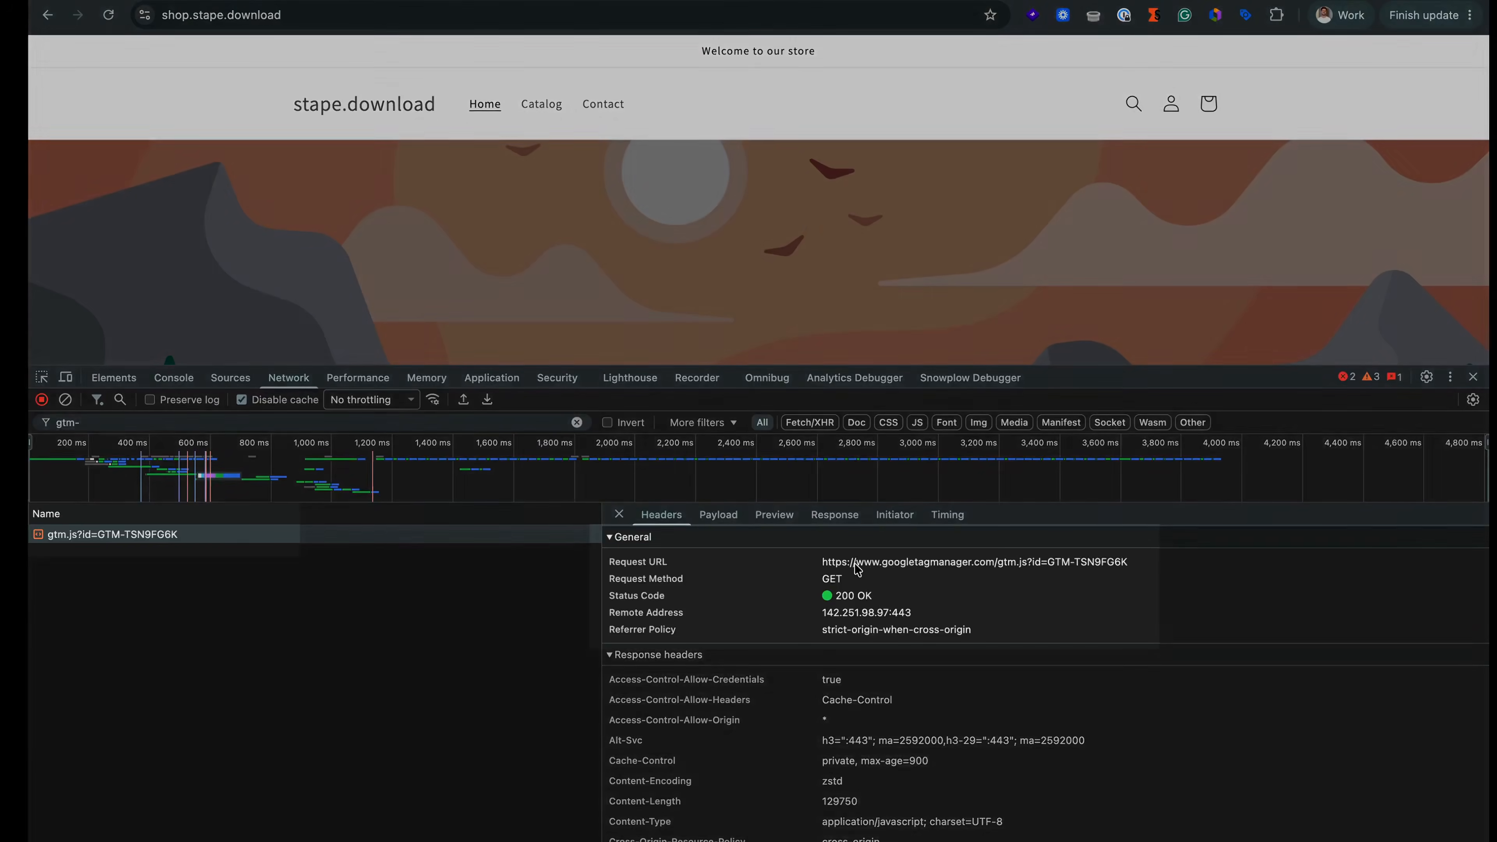
drag(853, 570, 997, 571)
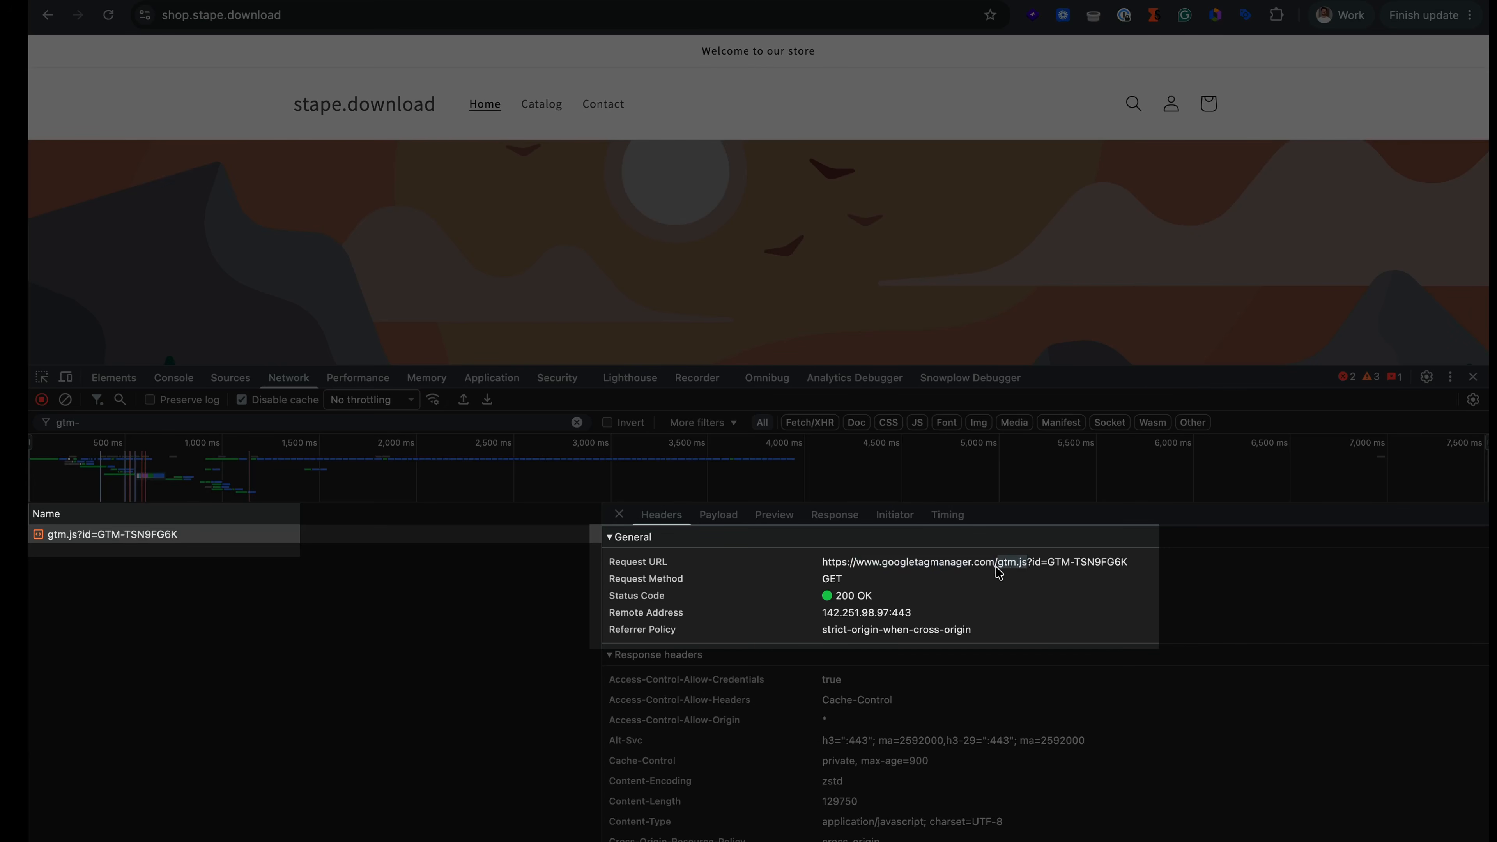
drag(1138, 572, 1057, 567)
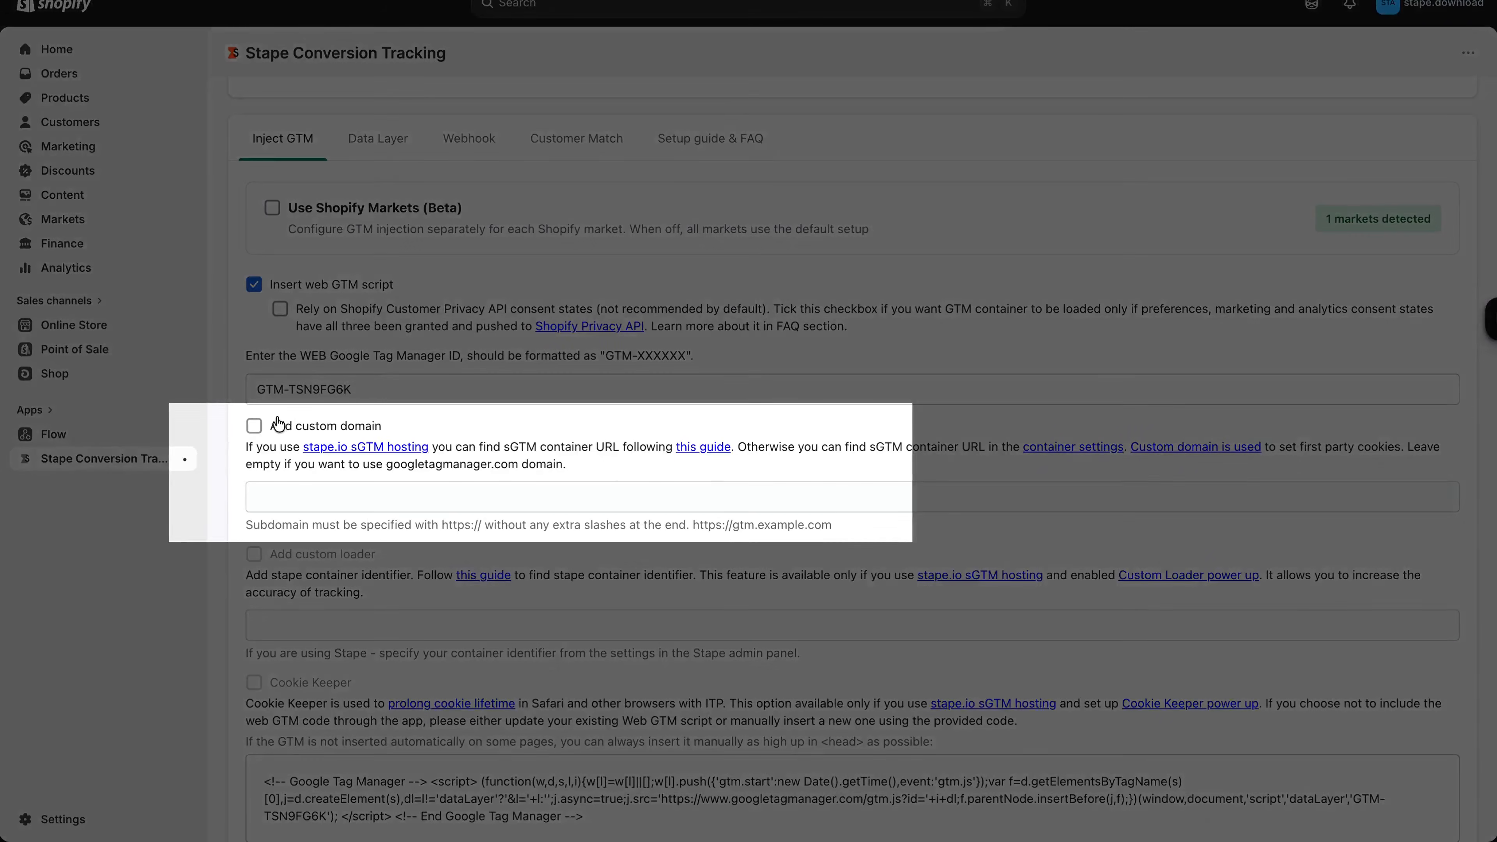
click(254, 426)
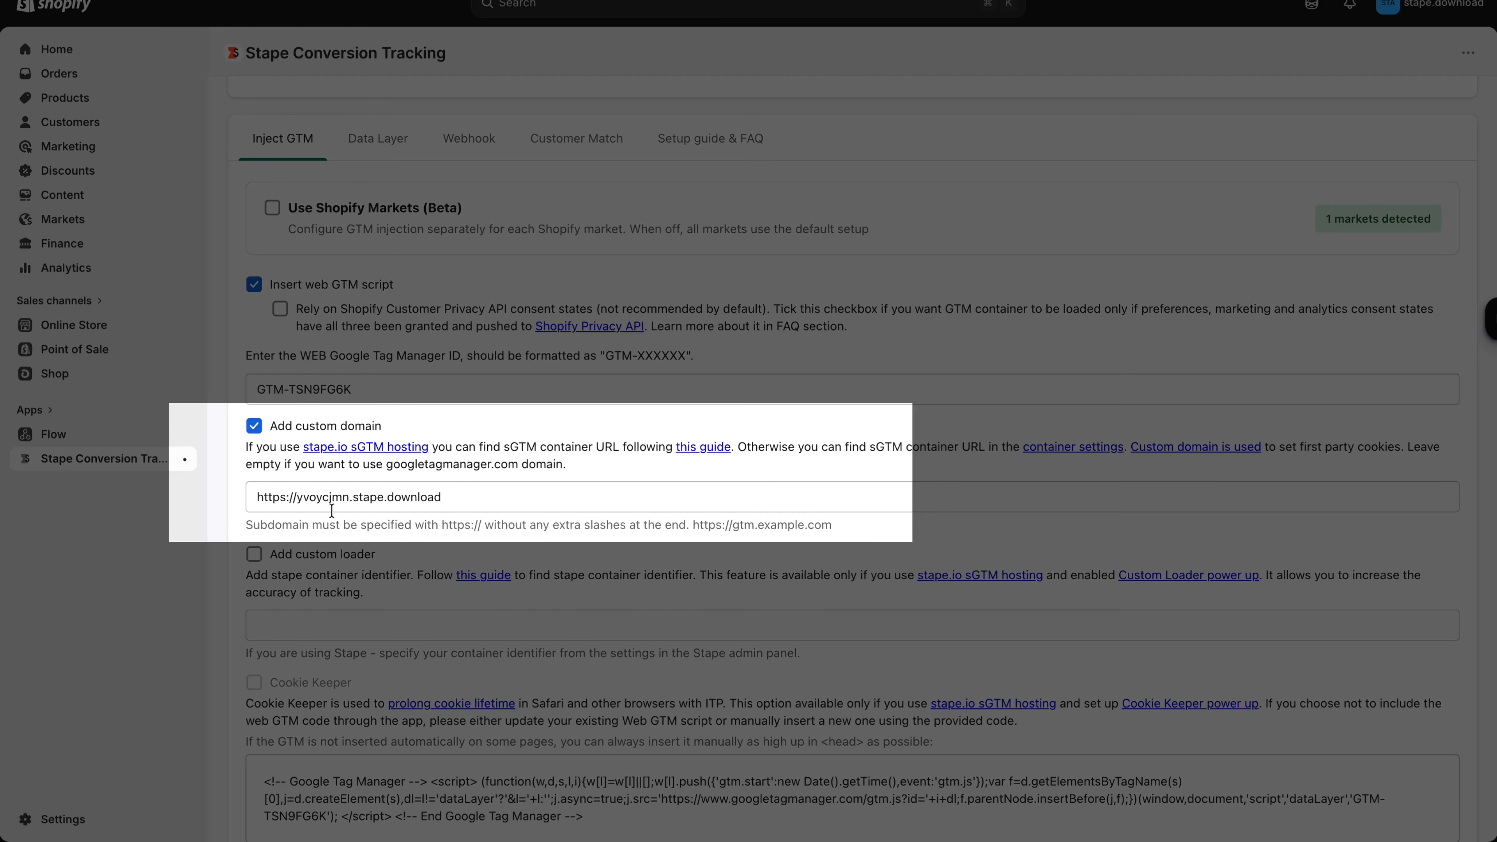
scroll(319, 605, down, 2)
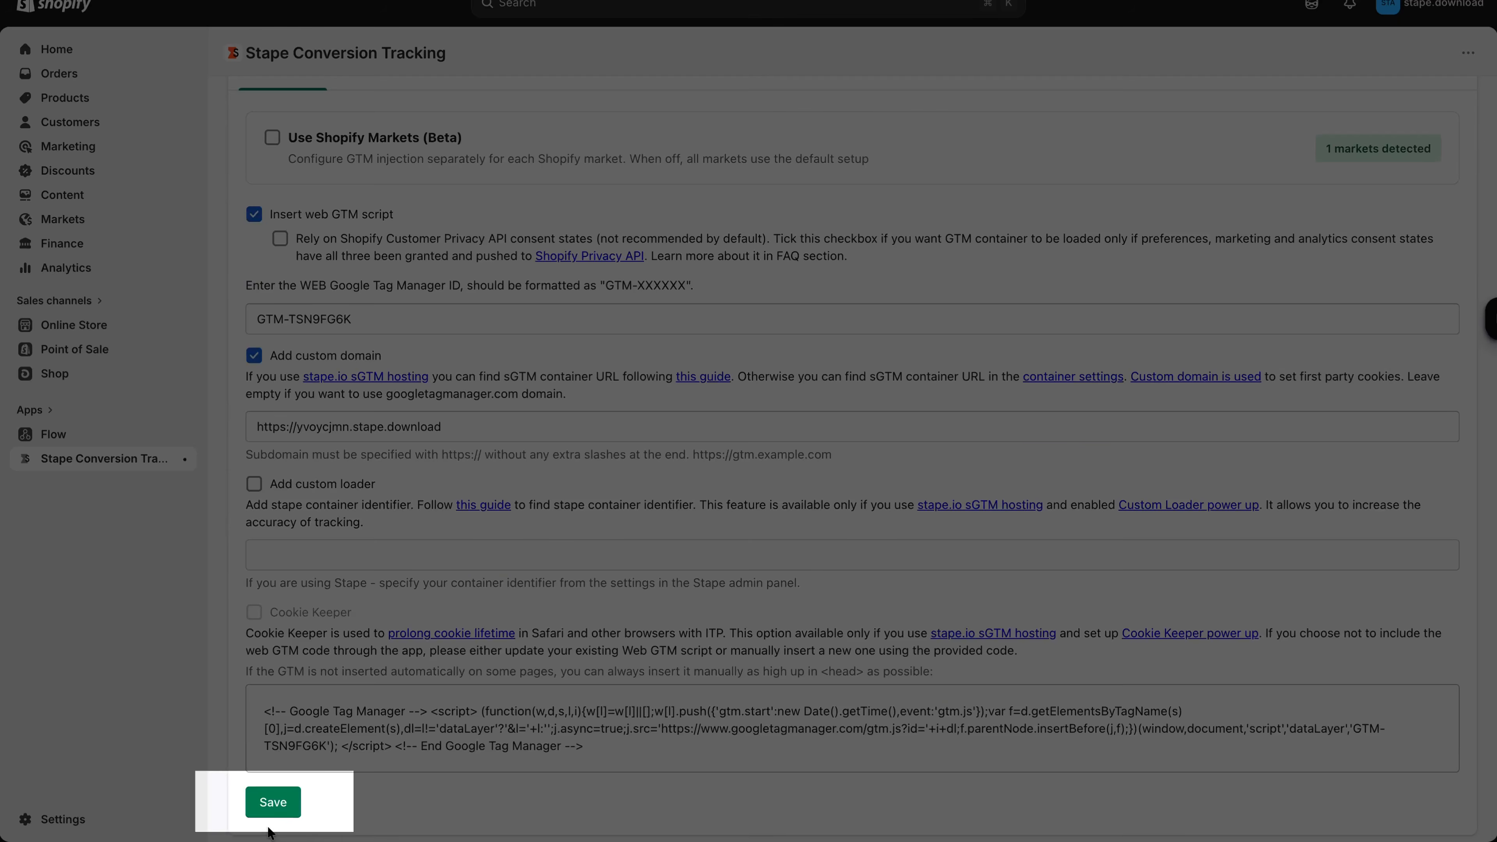
click(286, 808)
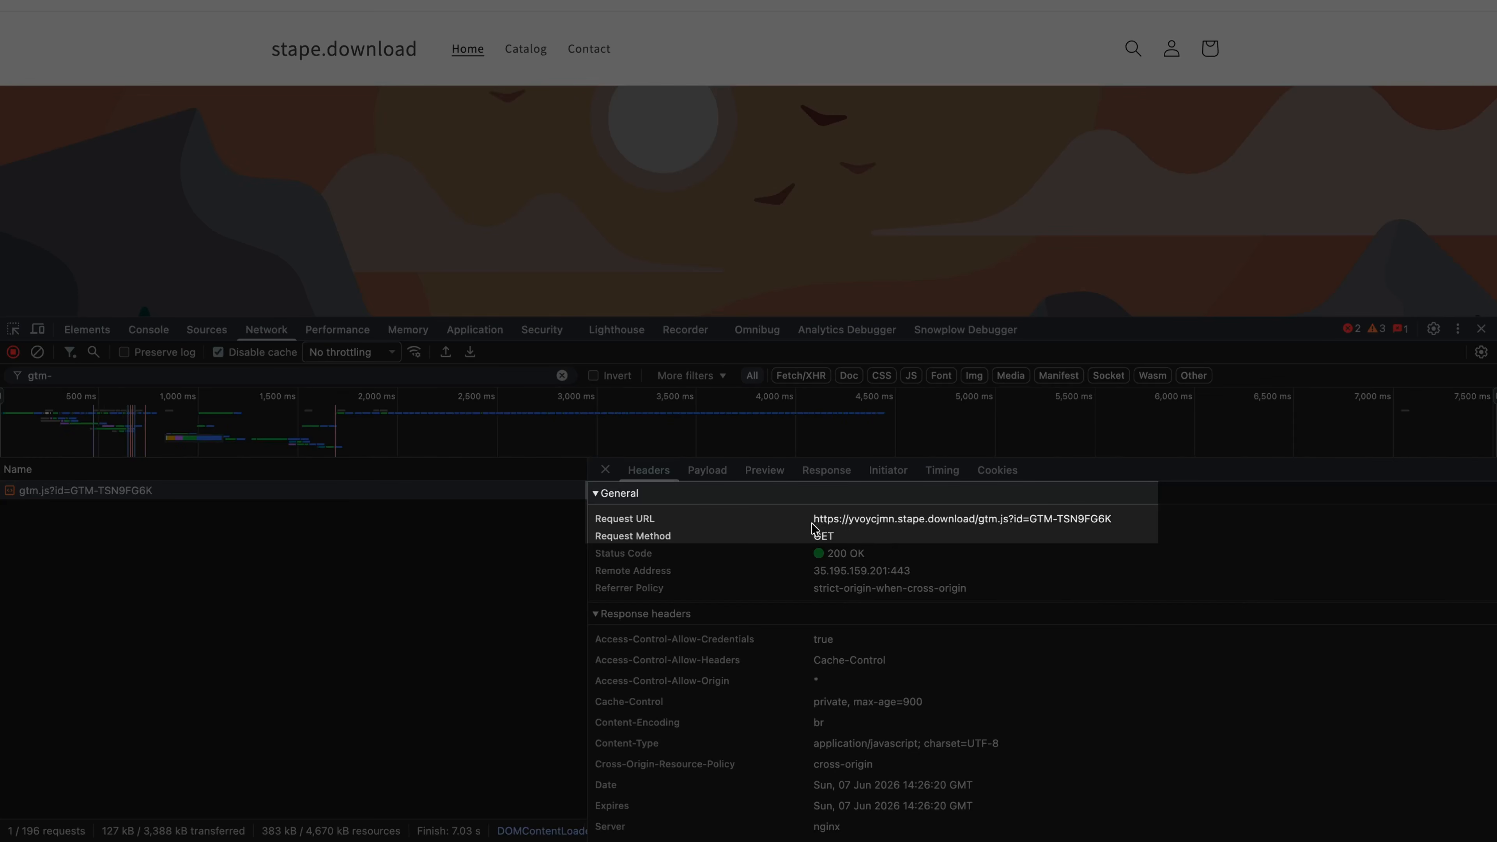
drag(816, 526, 976, 529)
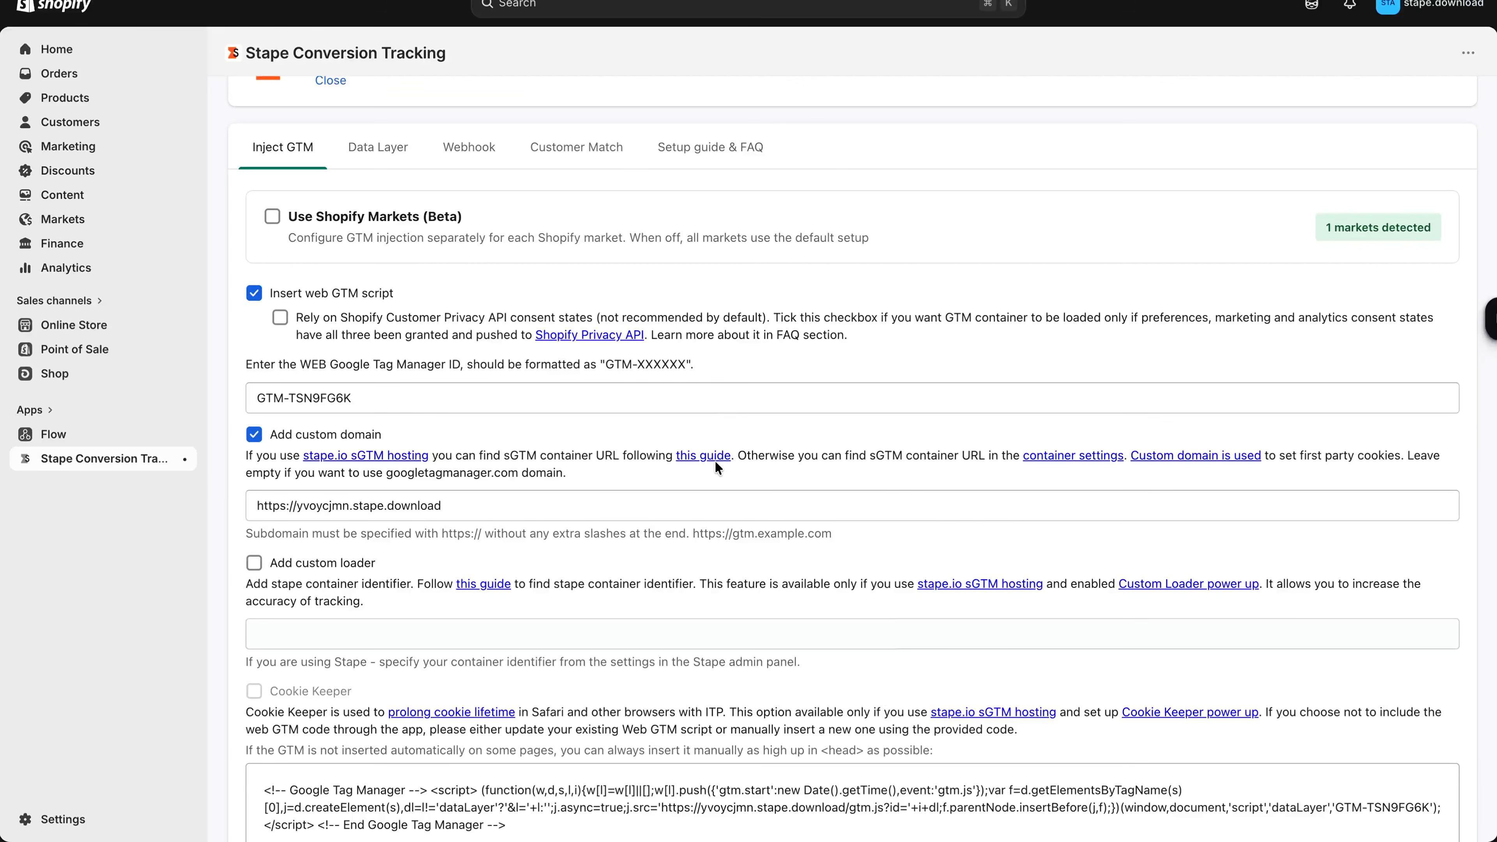
- Enable the custom loader with container identifier yvoycjmn and save the settings
click(256, 563)
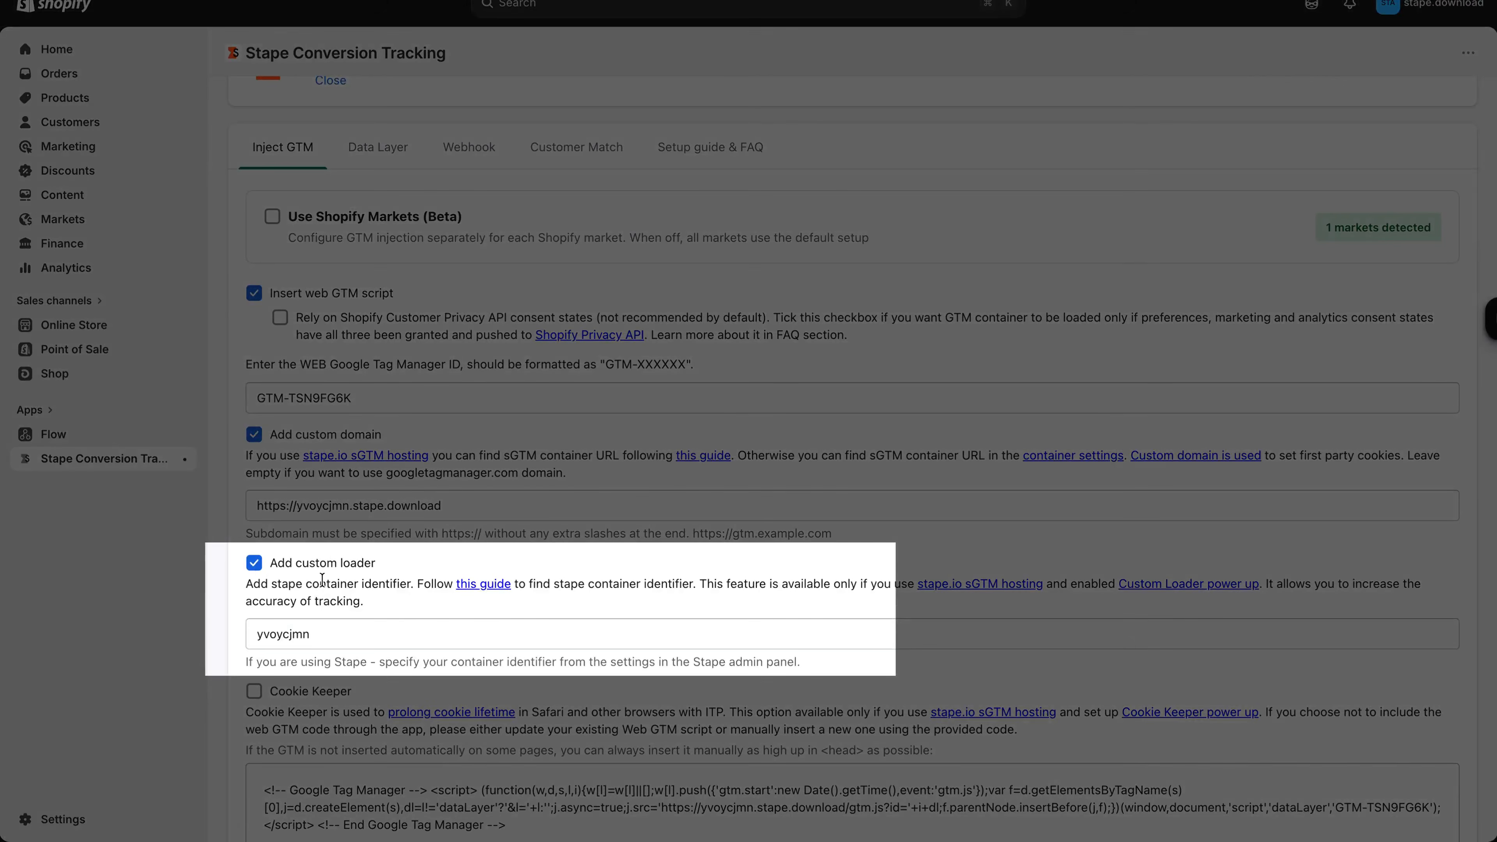
scroll(315, 581, down, 2)
click(283, 803)
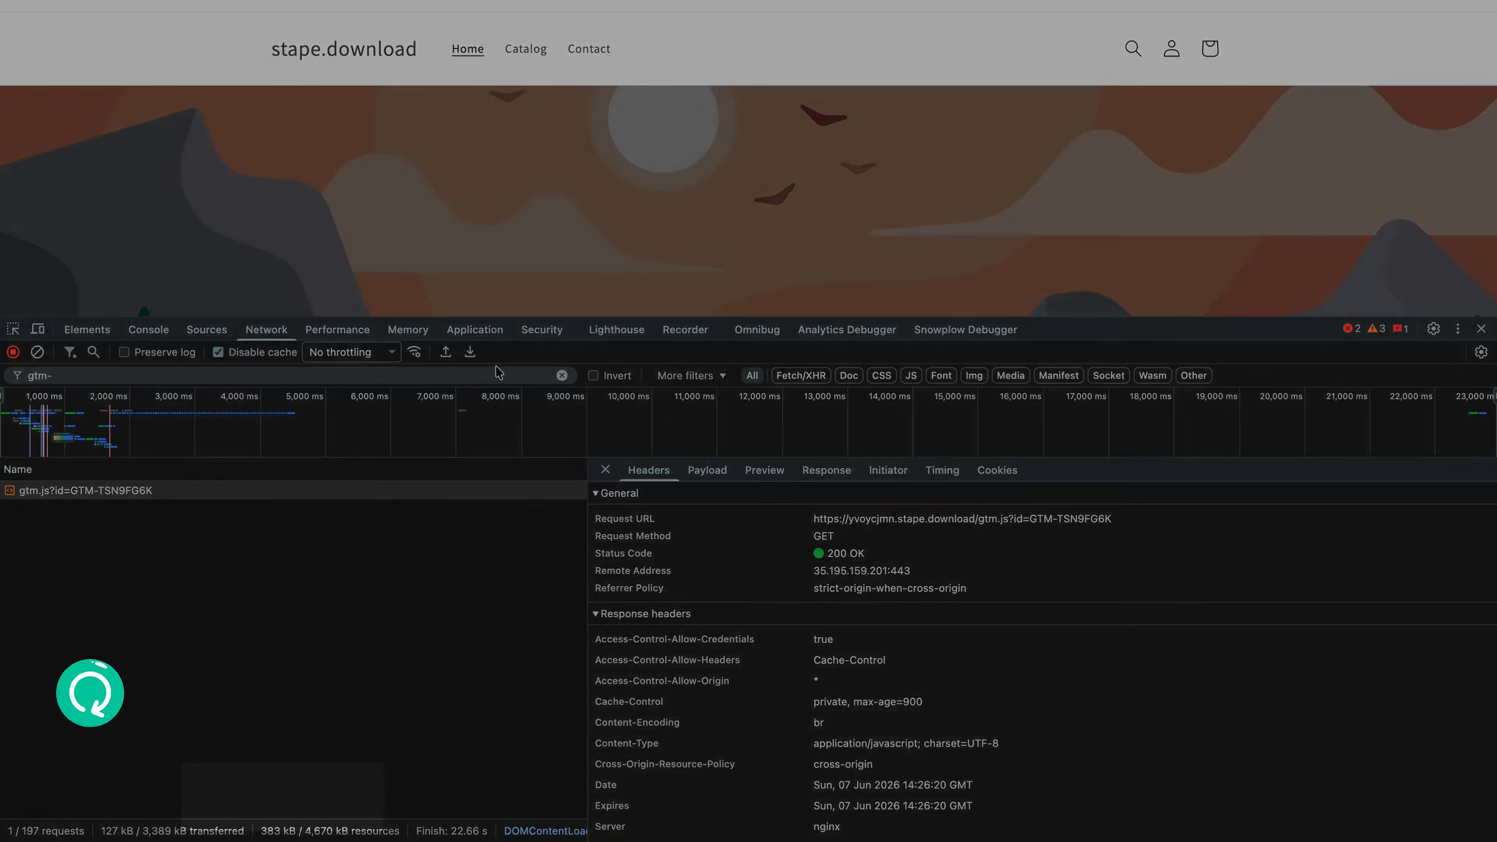
- Reload the store, filter requests by 'yvo', and inspect the custom-domain loader Request URL
key(super+r)
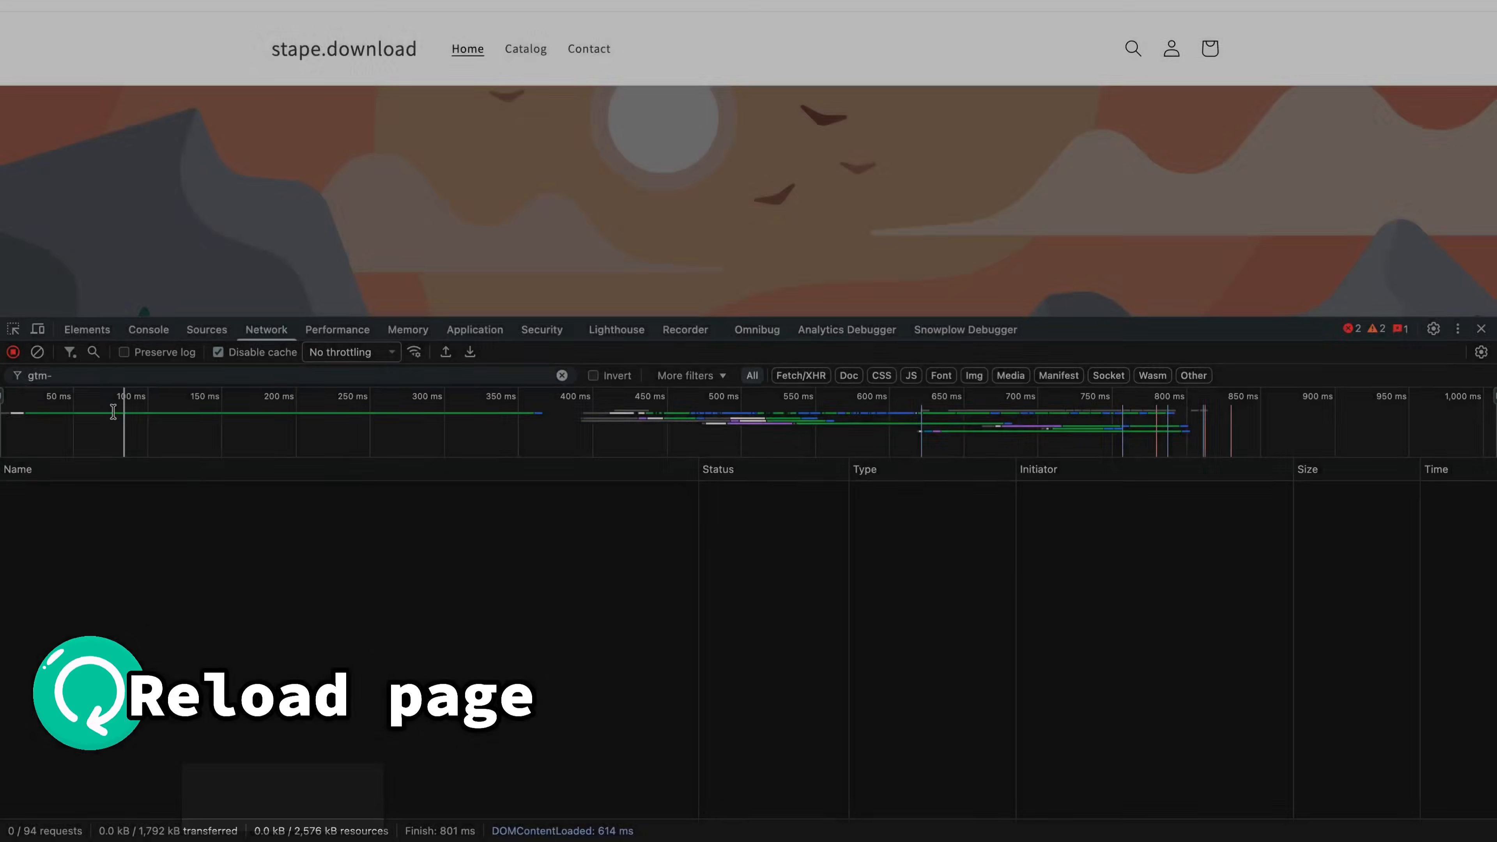
text(yvo)
click(826, 490)
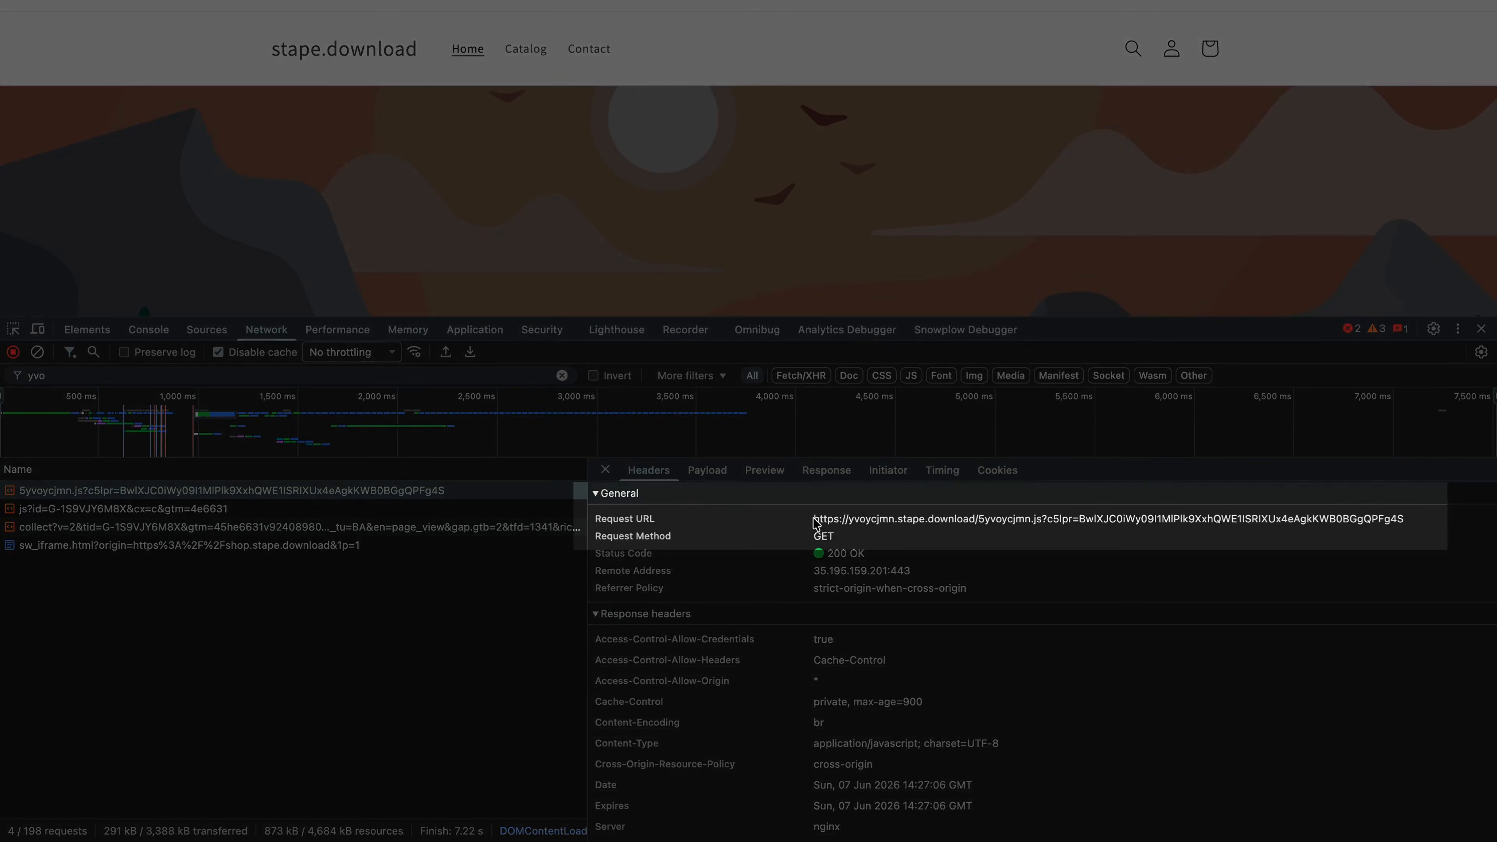
drag(814, 519, 977, 528)
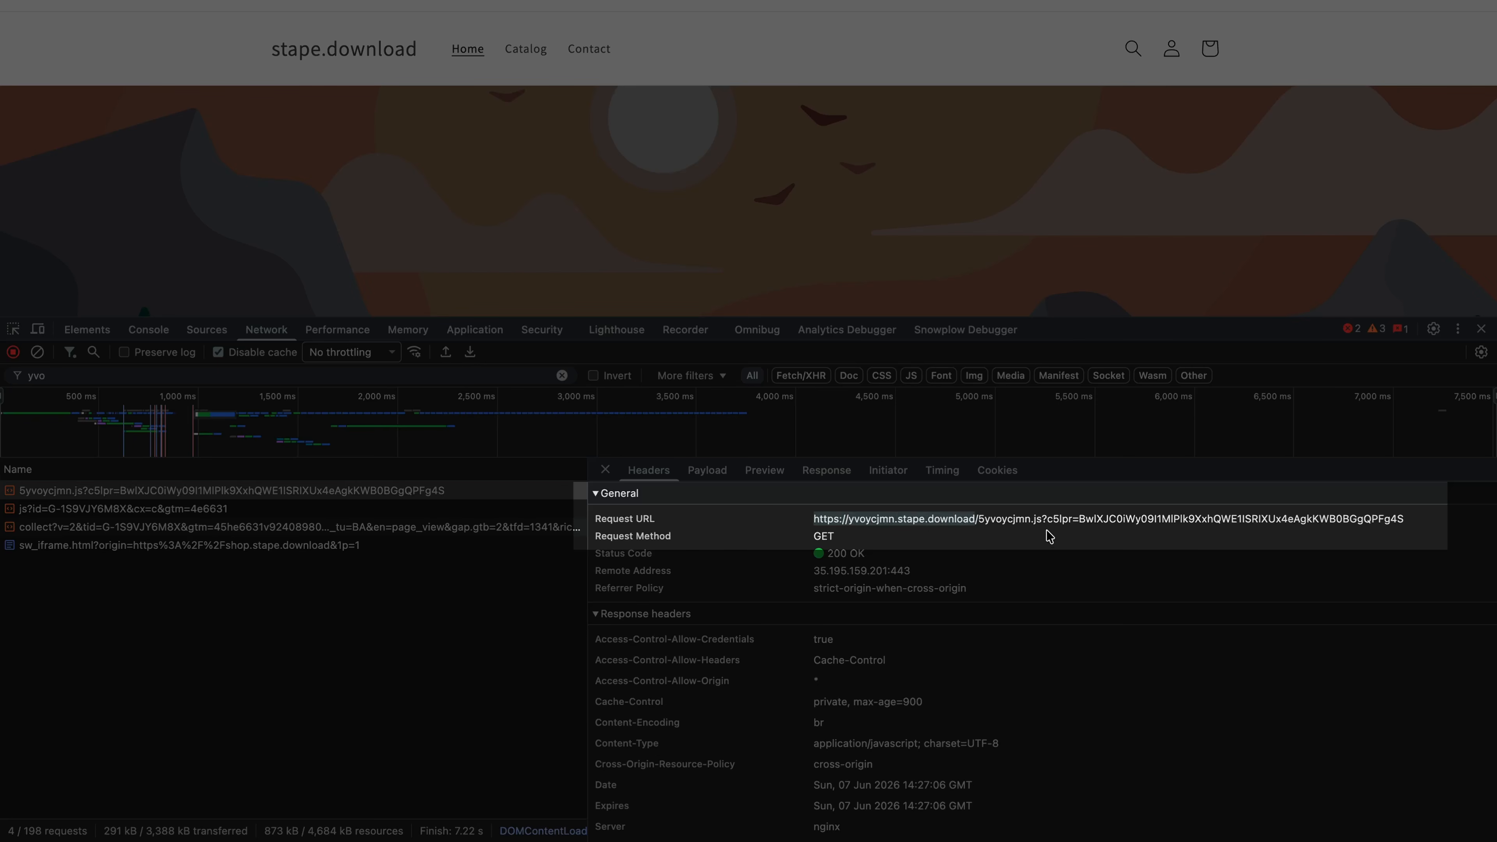
drag(1090, 527, 1408, 525)
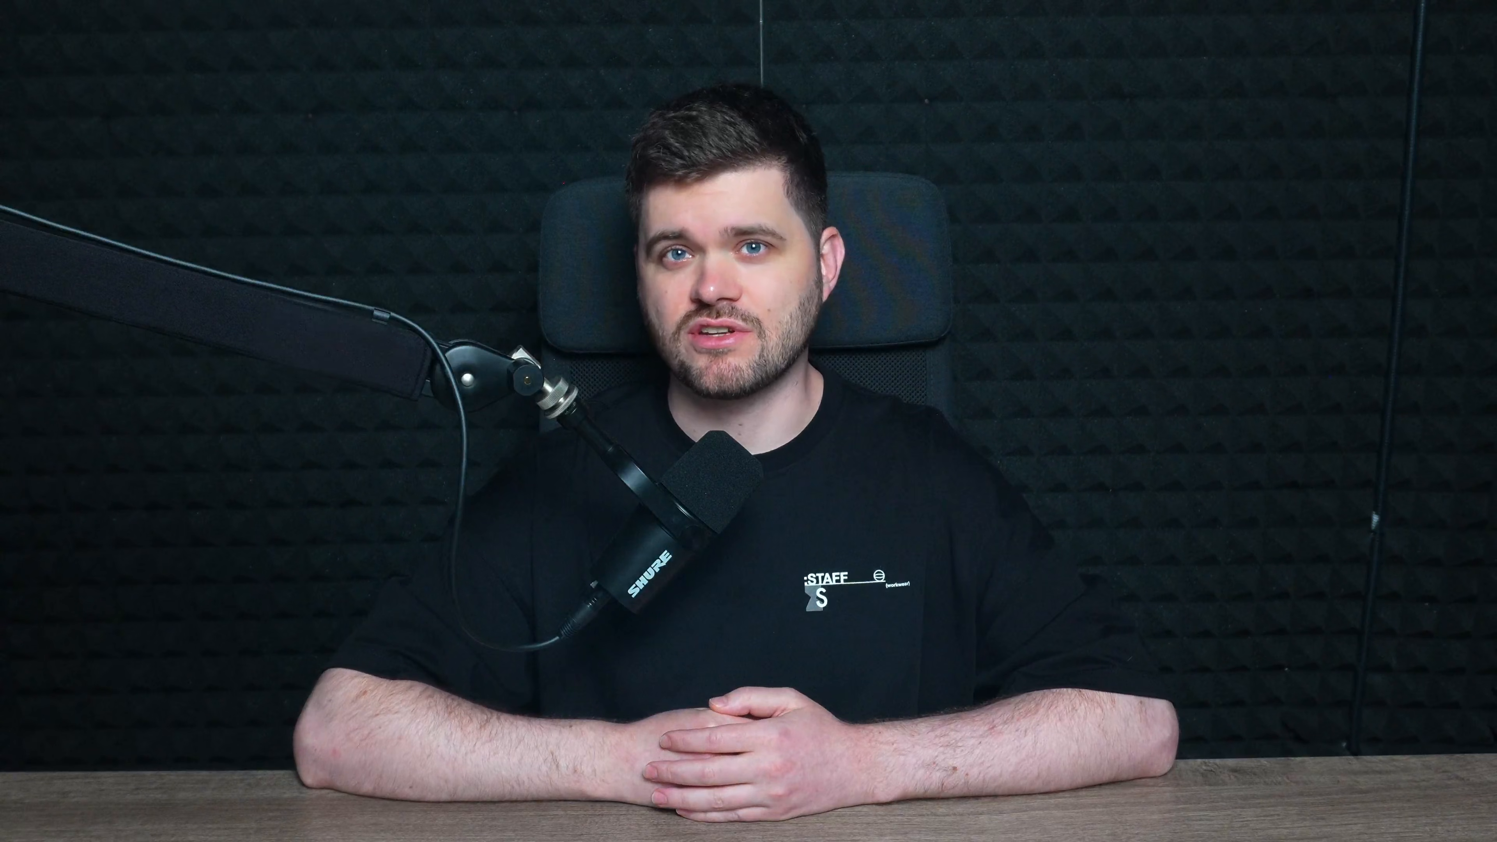